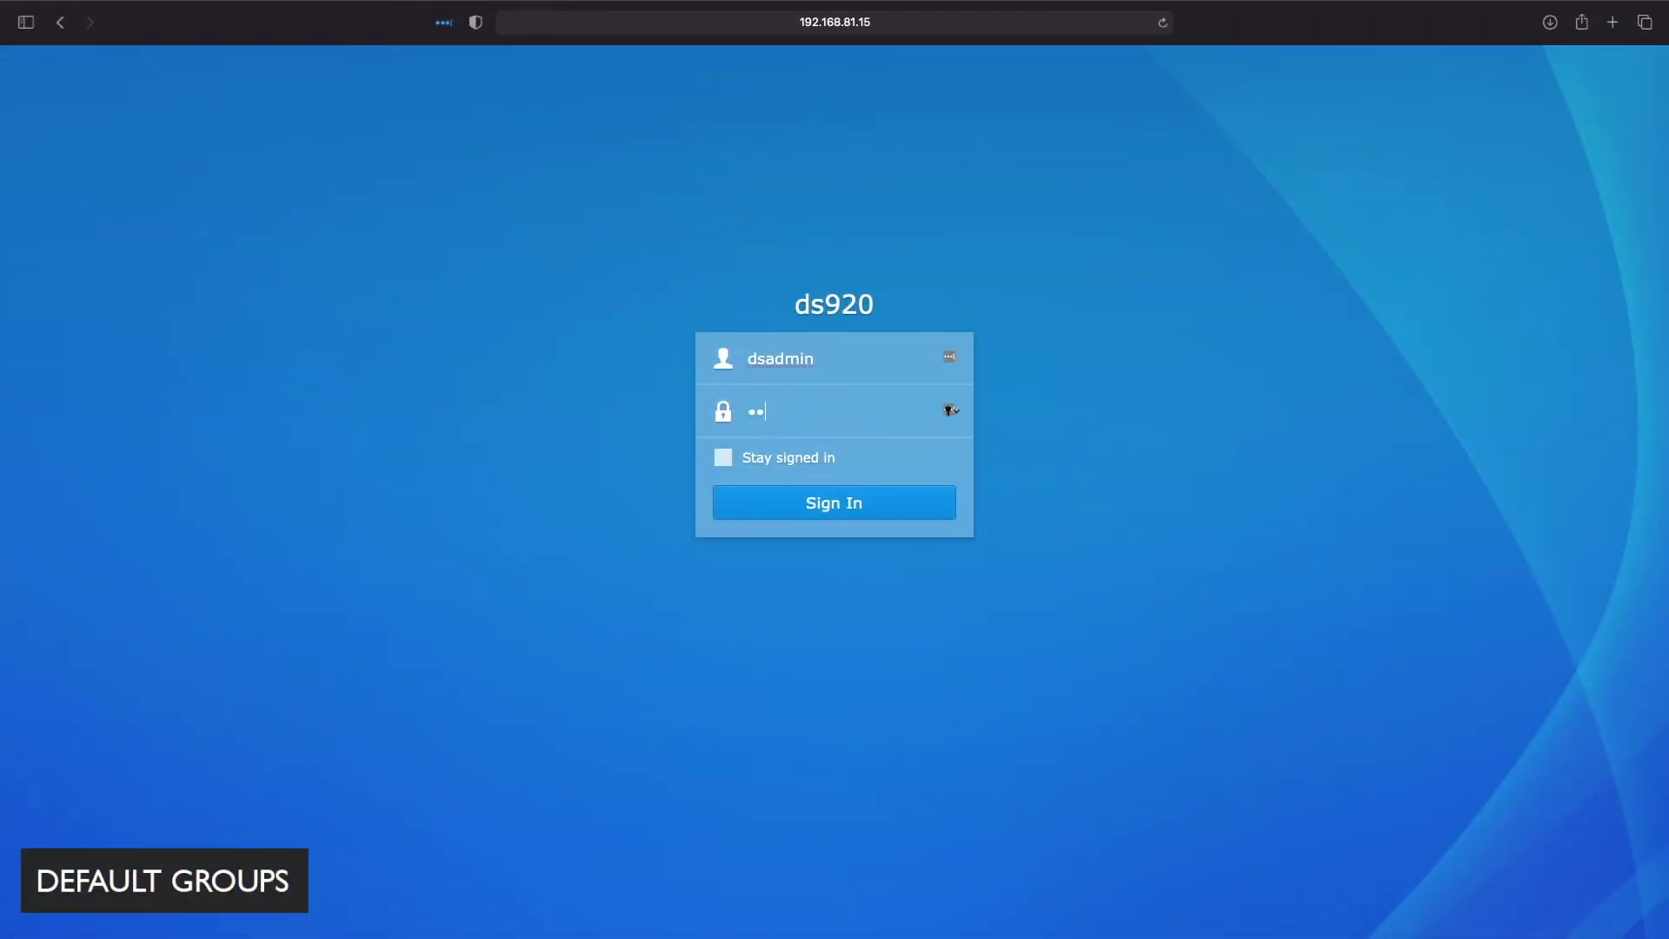
# Sign in with the account password and open the administrators group's edit dialog in Control Panel > Group.
pyautogui.write('•••')
pyautogui.press('Return')
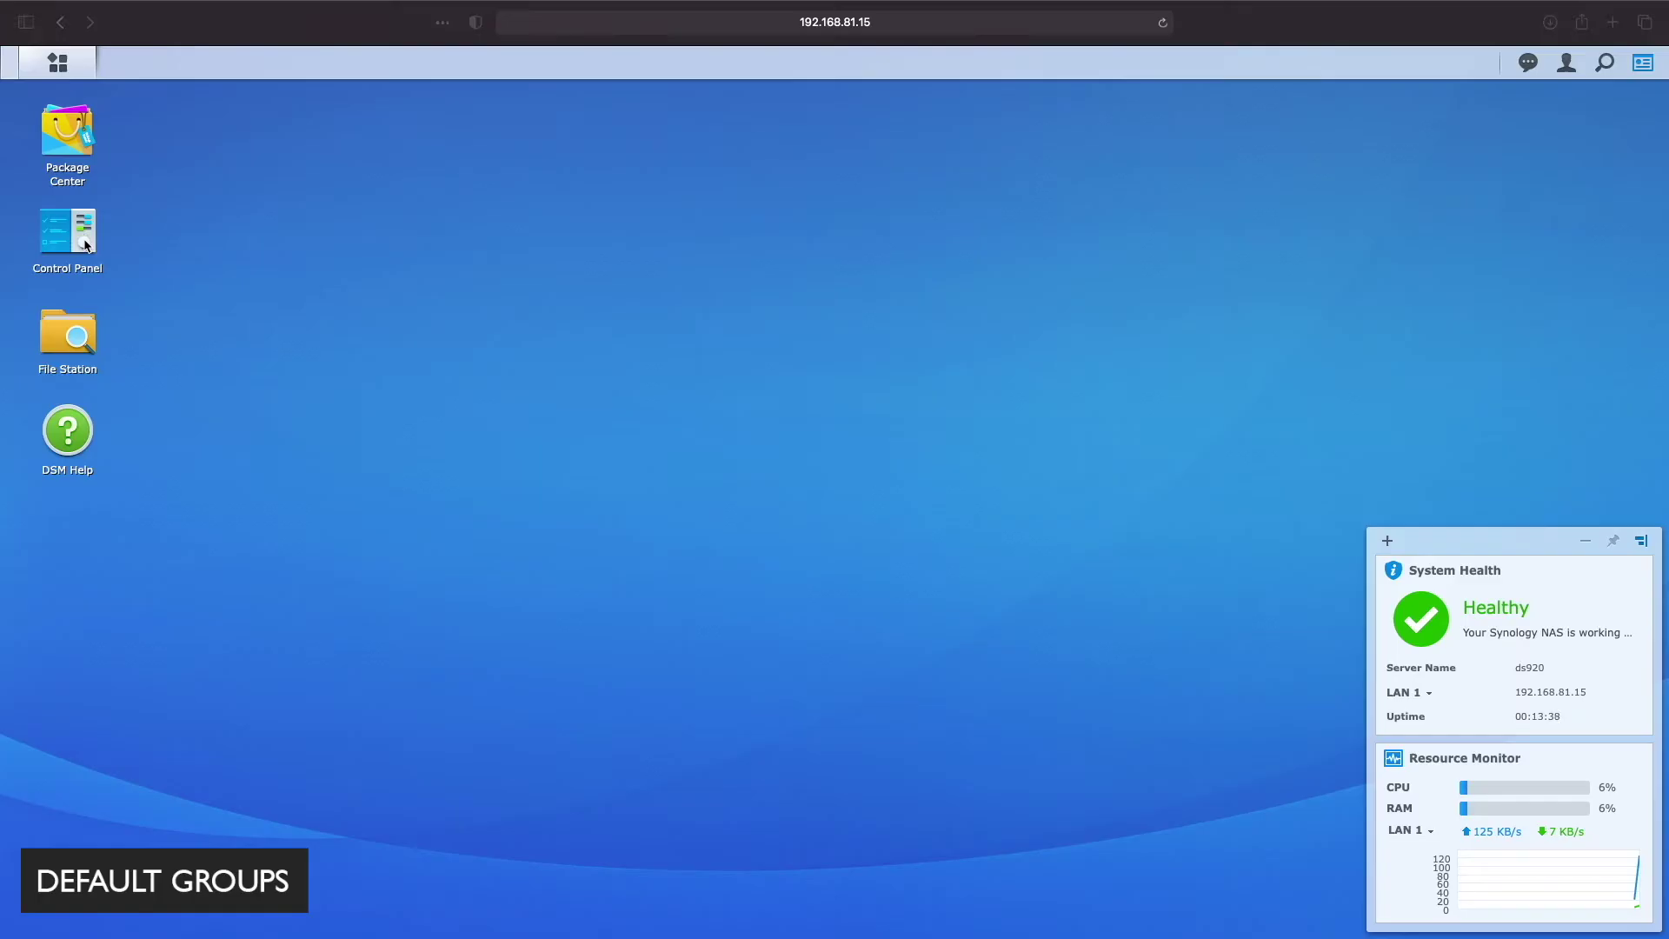
pyautogui.click(86, 246)
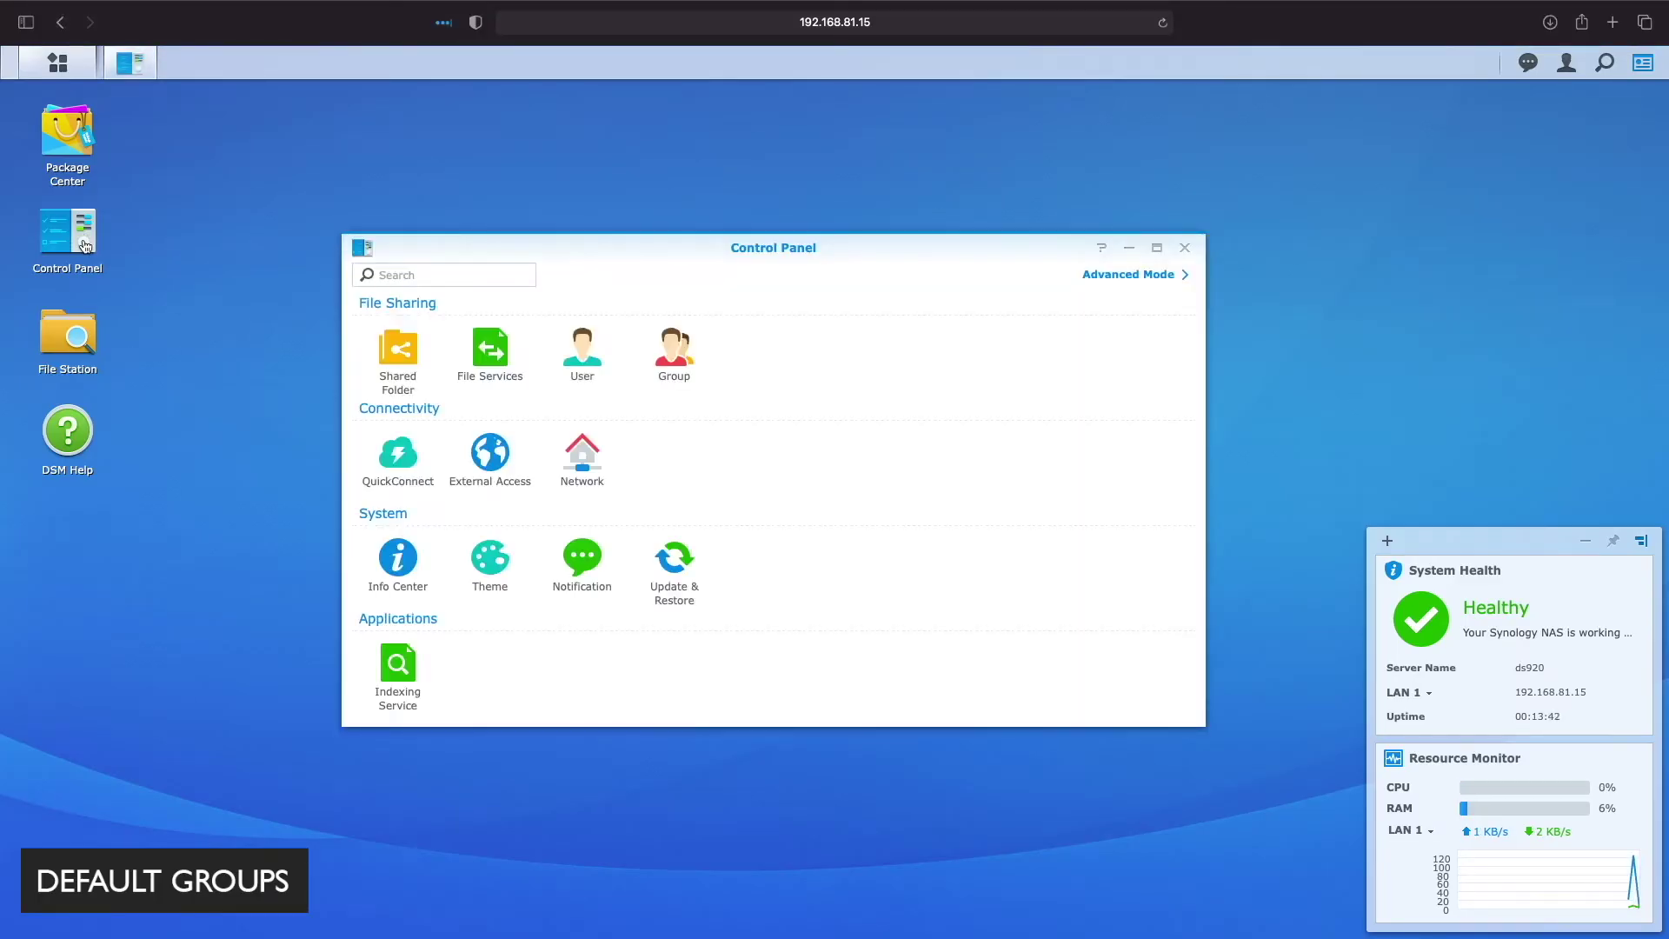
pyautogui.click(674, 352)
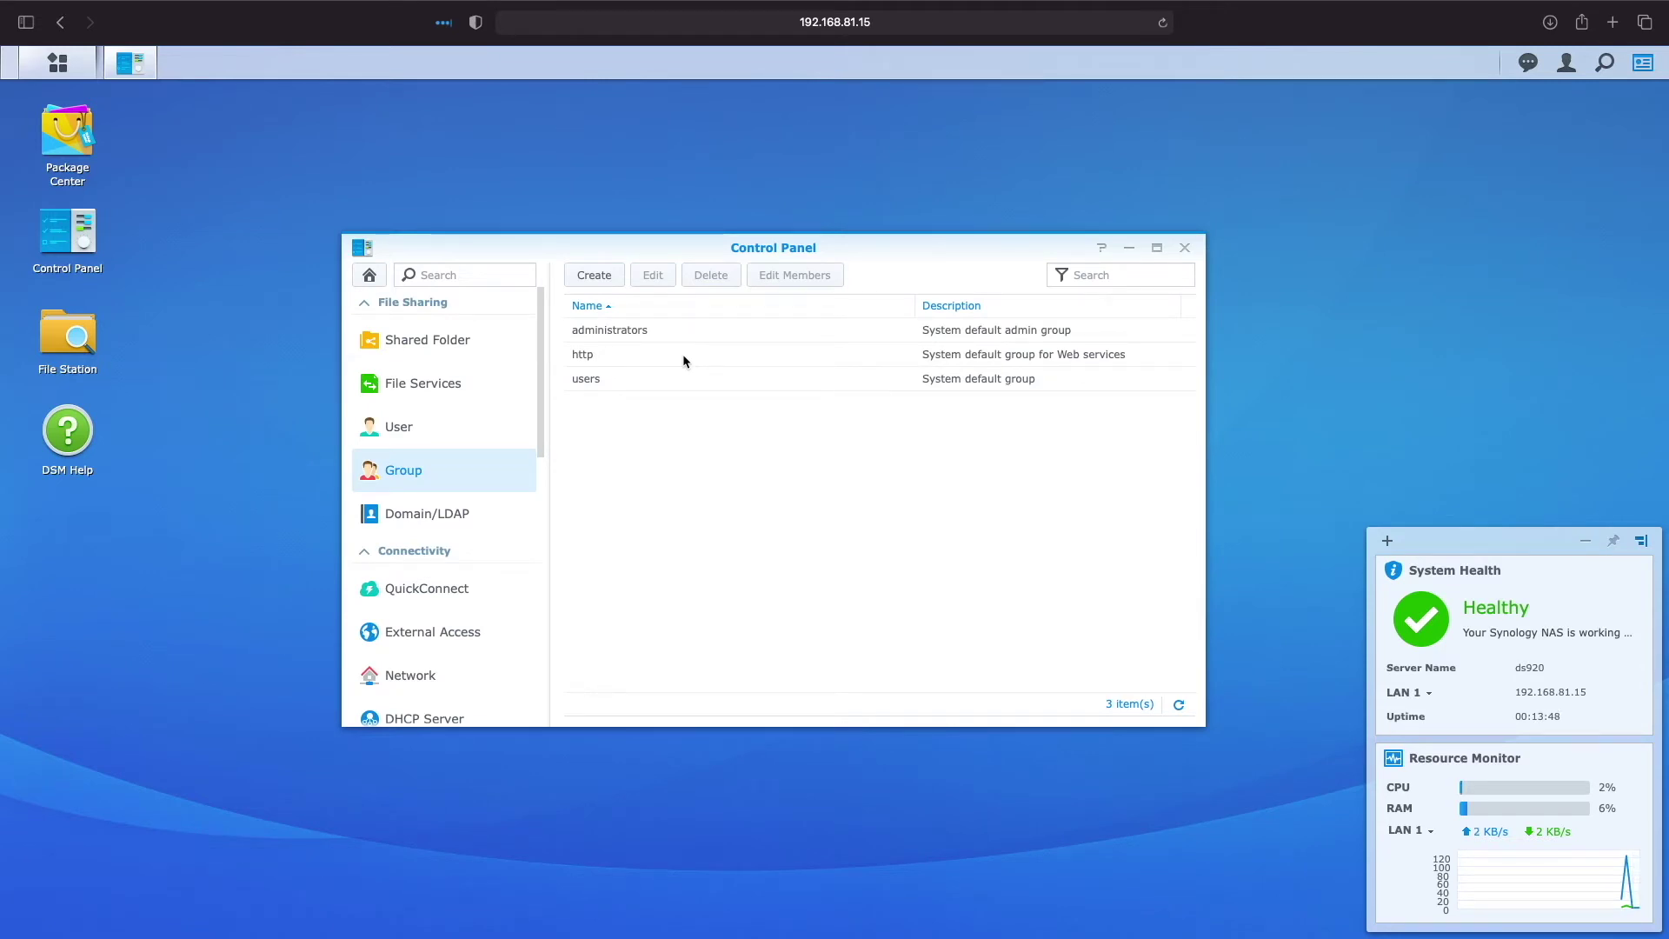
pyautogui.click(650, 330)
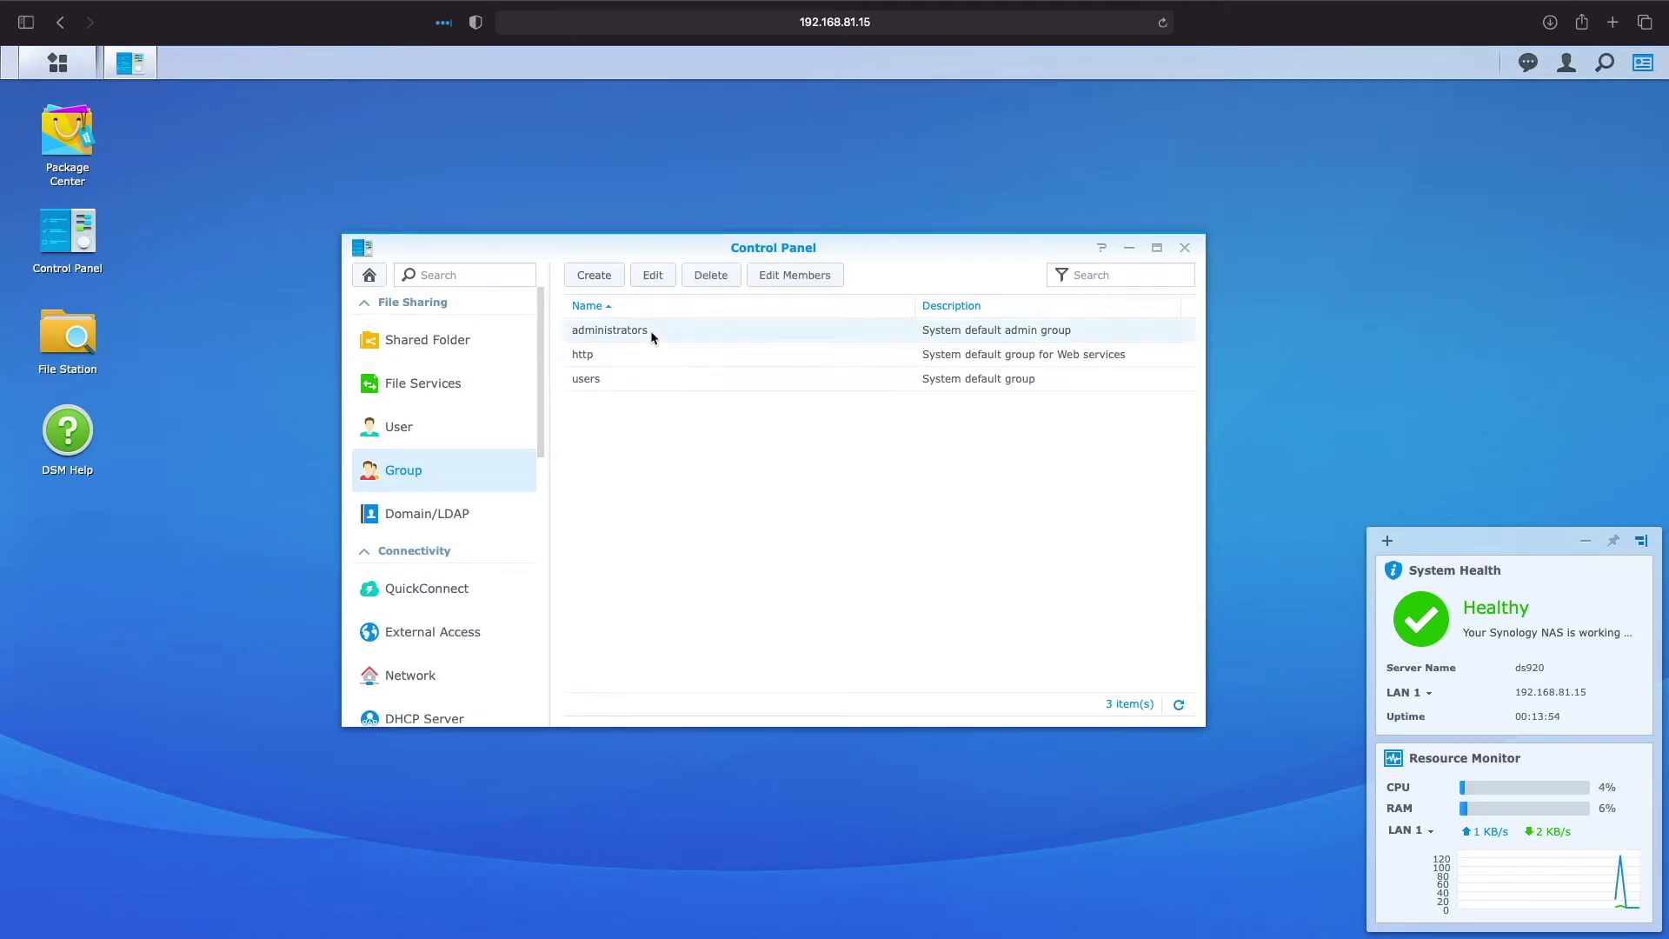
pyautogui.click(652, 276)
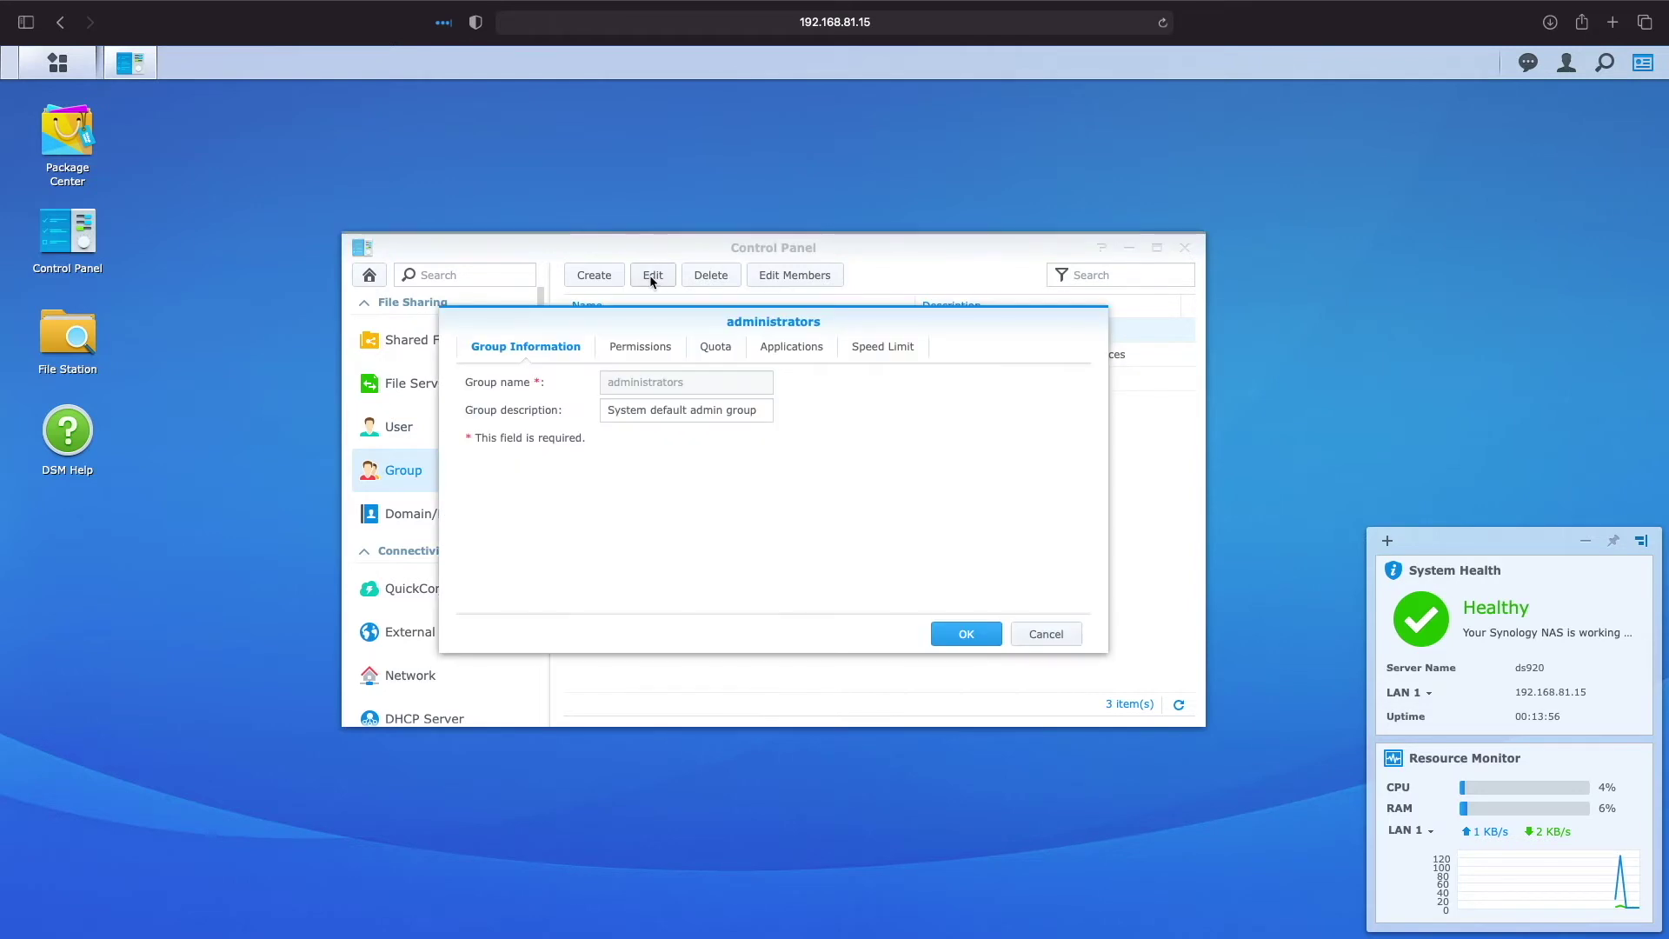
# Check the folder permissions of the administrators and http groups, then select the users group.
pyautogui.click(651, 349)
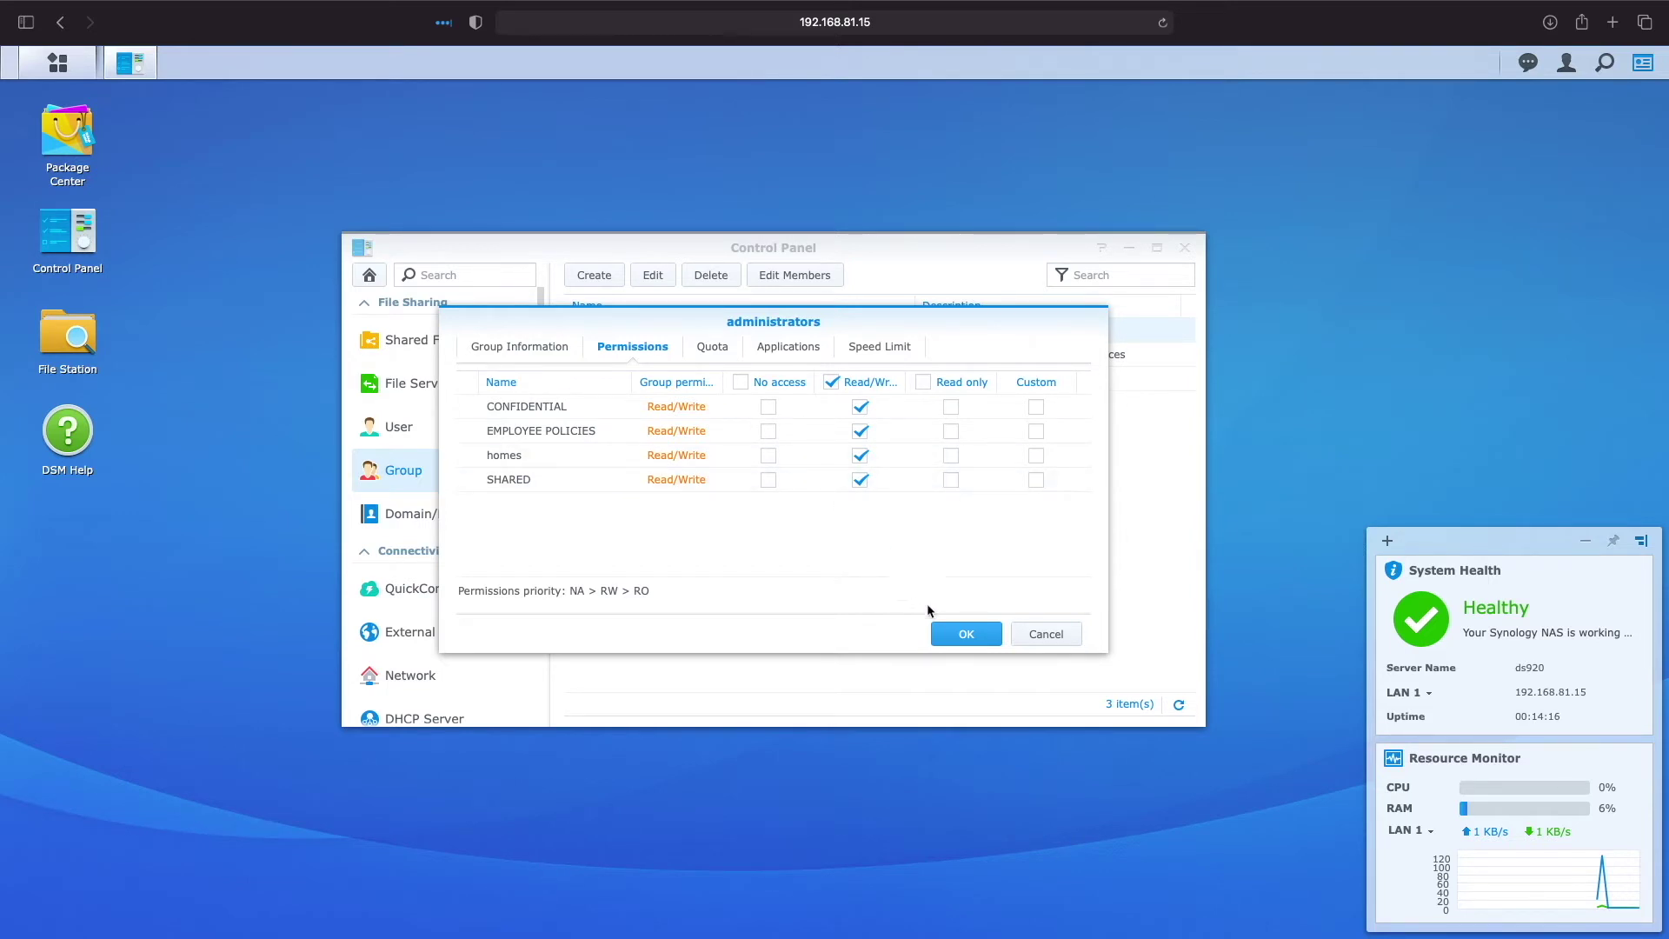
pyautogui.click(960, 636)
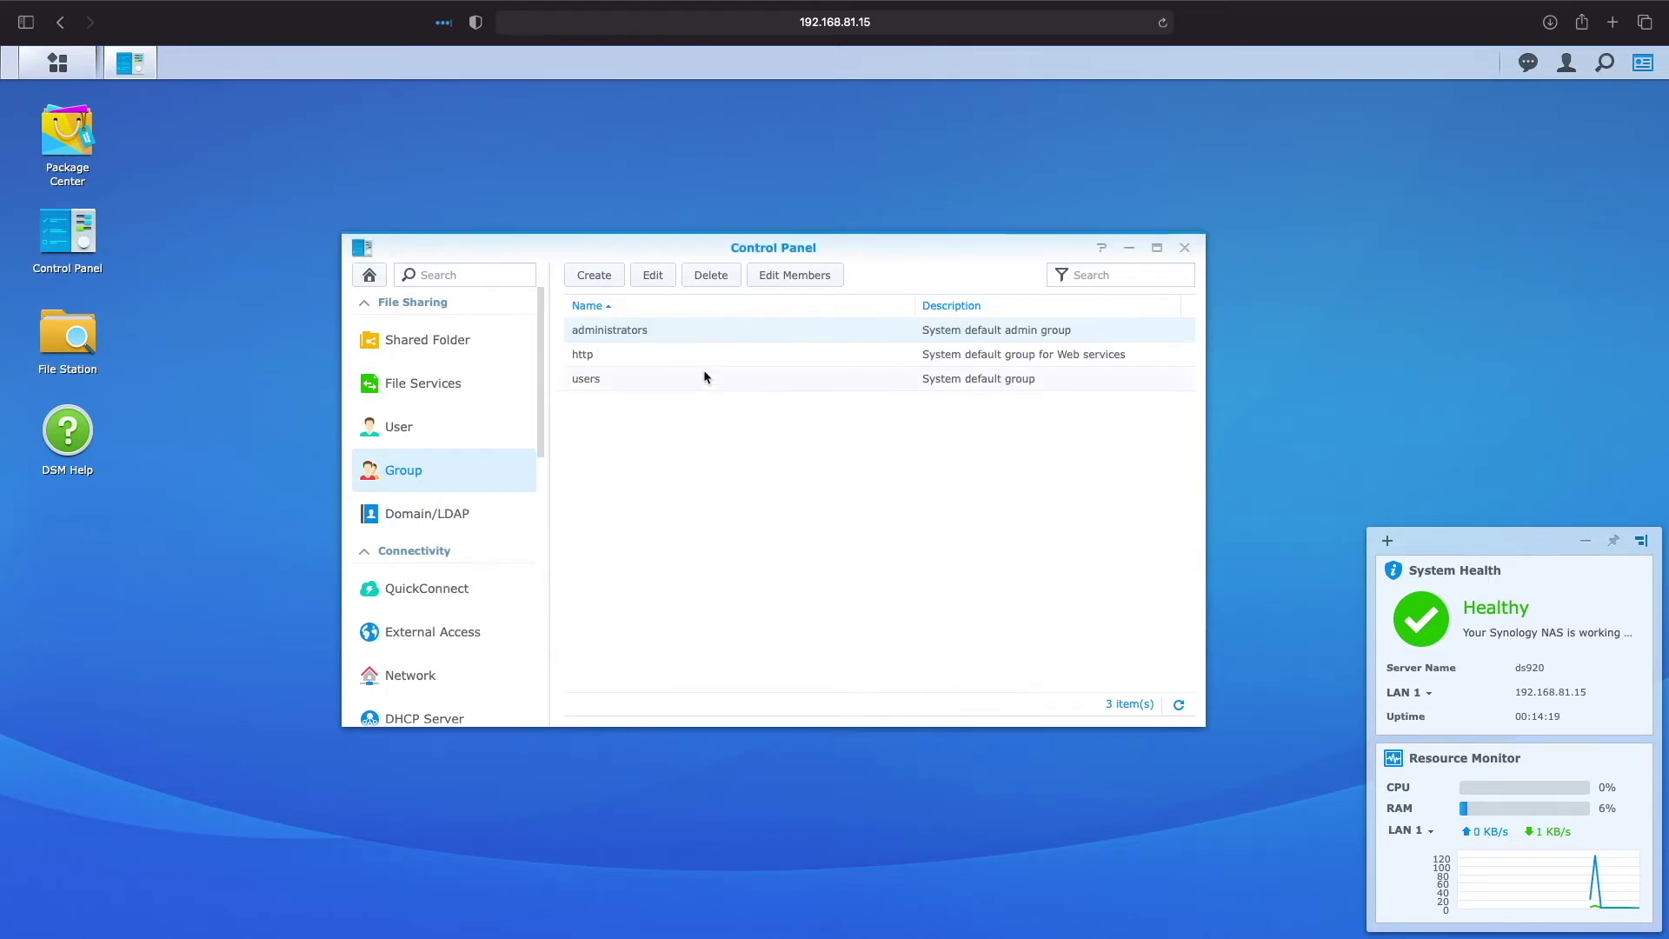
pyautogui.click(633, 357)
pyautogui.click(645, 287)
pyautogui.click(648, 347)
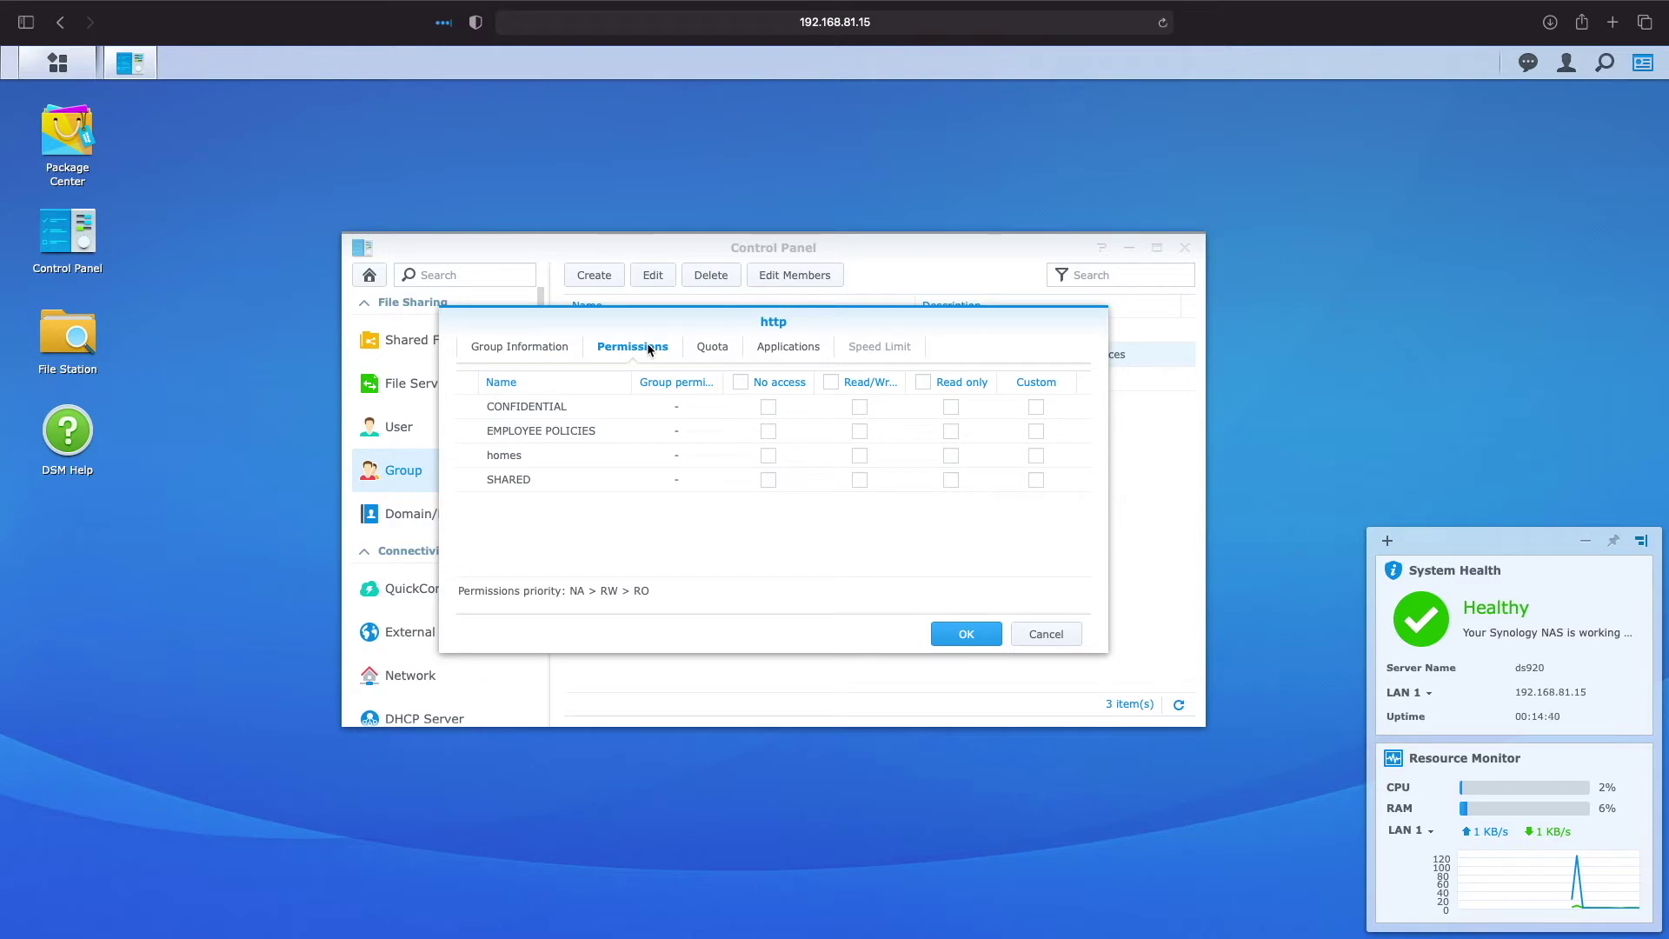
pyautogui.click(979, 626)
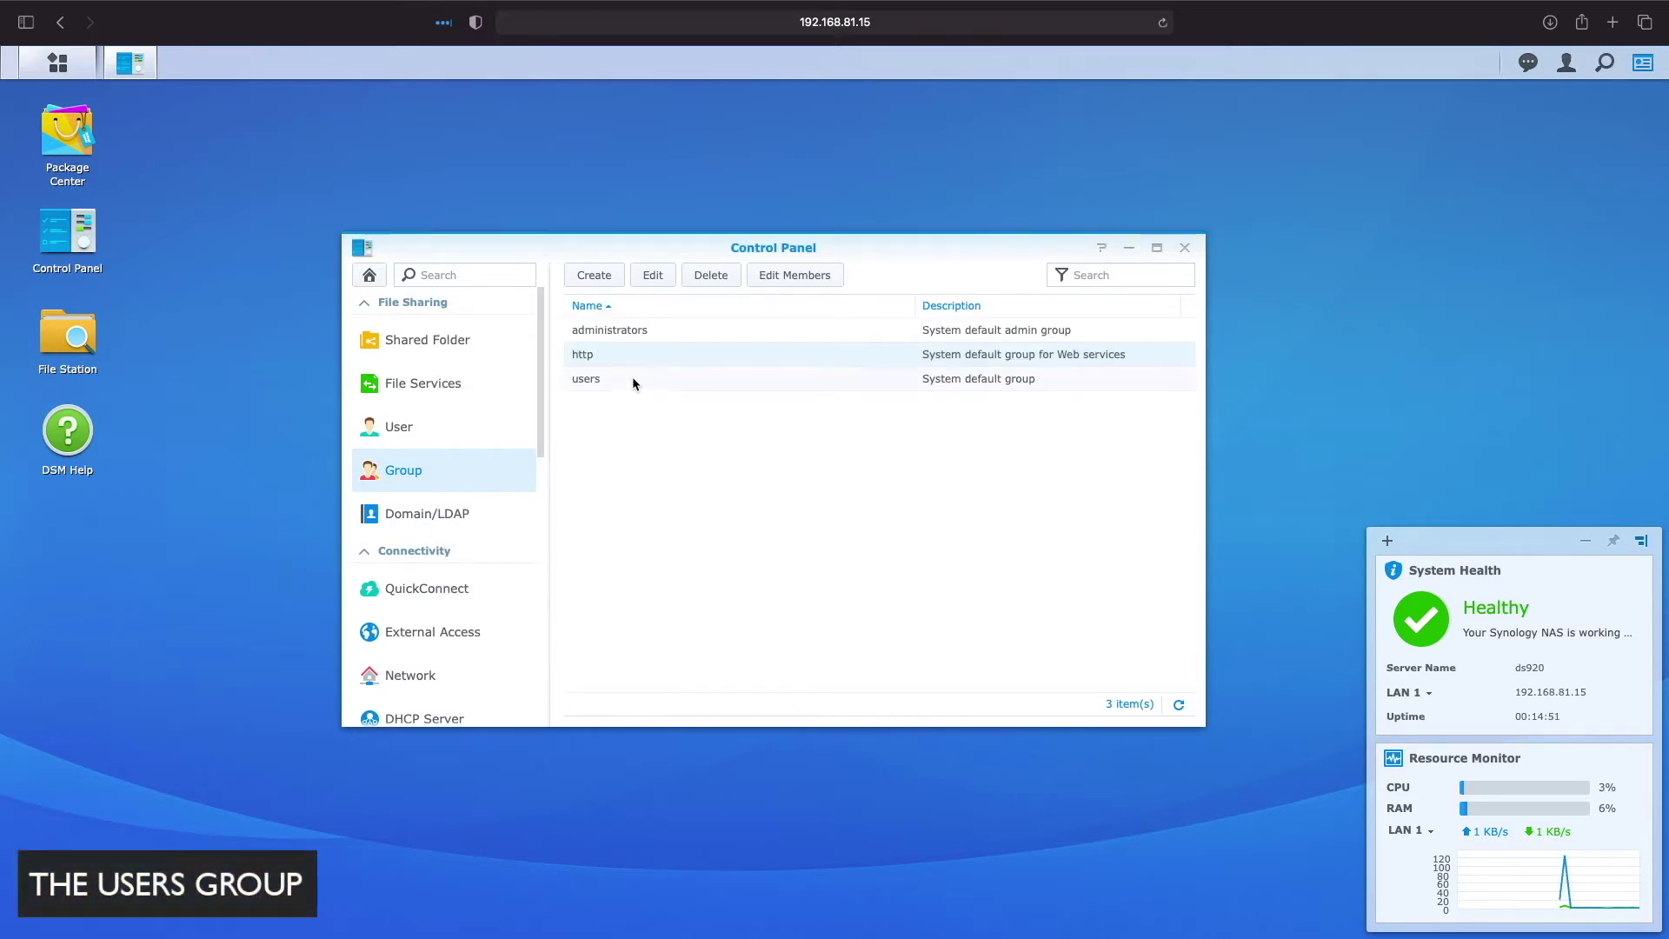
pyautogui.click(633, 380)
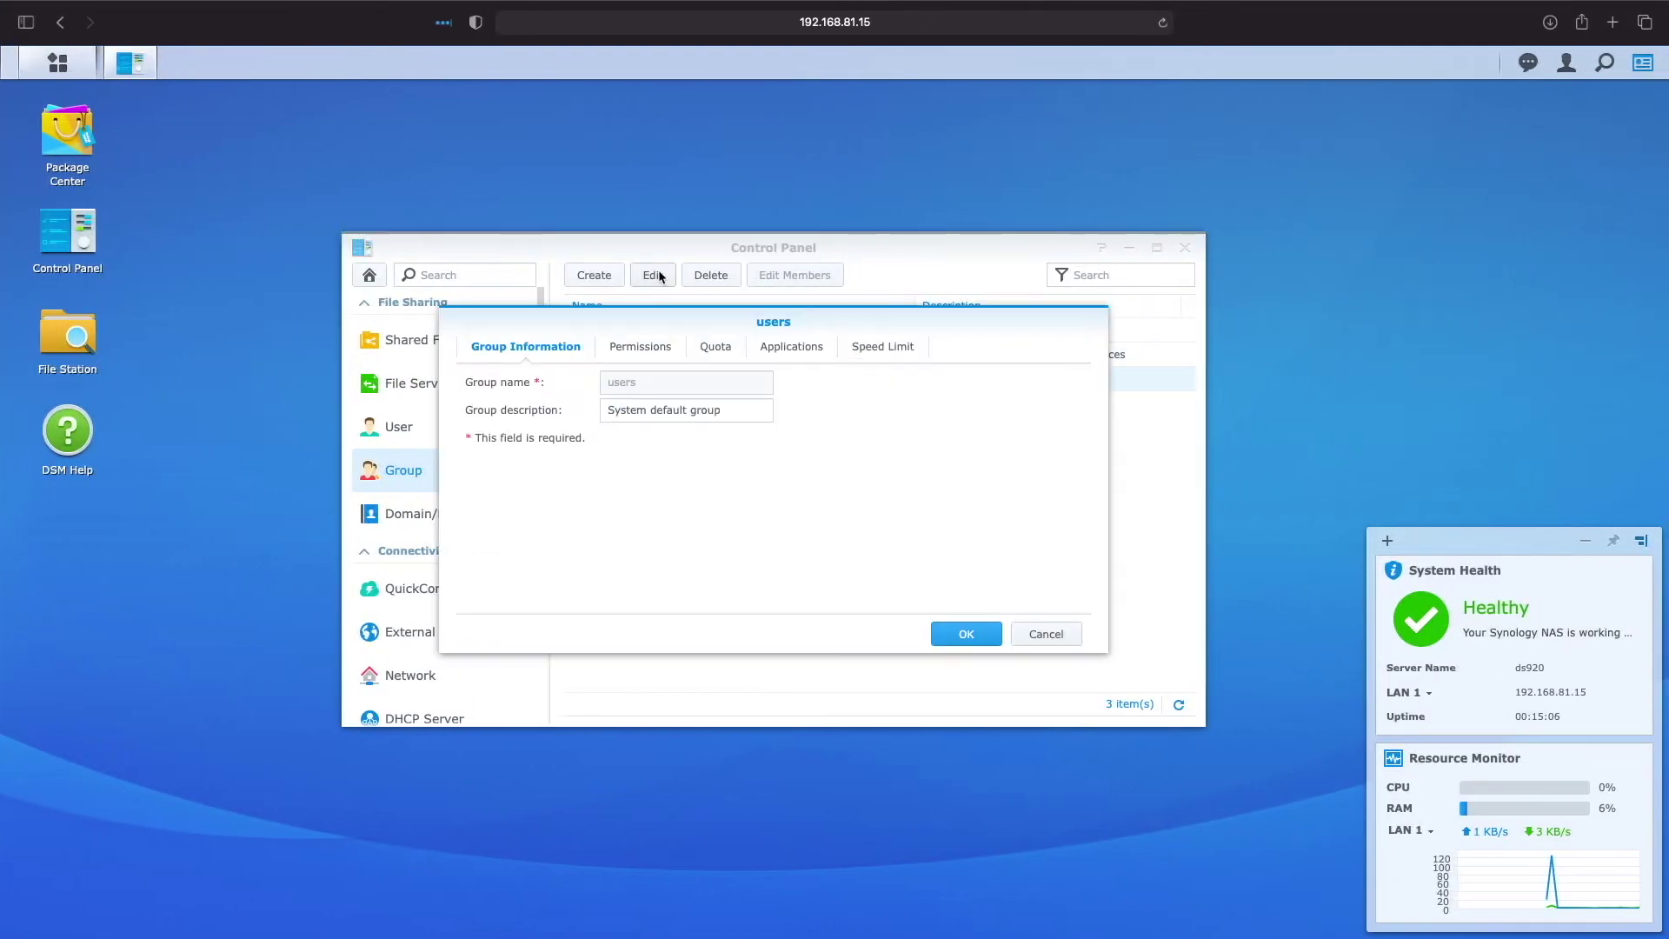
pyautogui.click(652, 348)
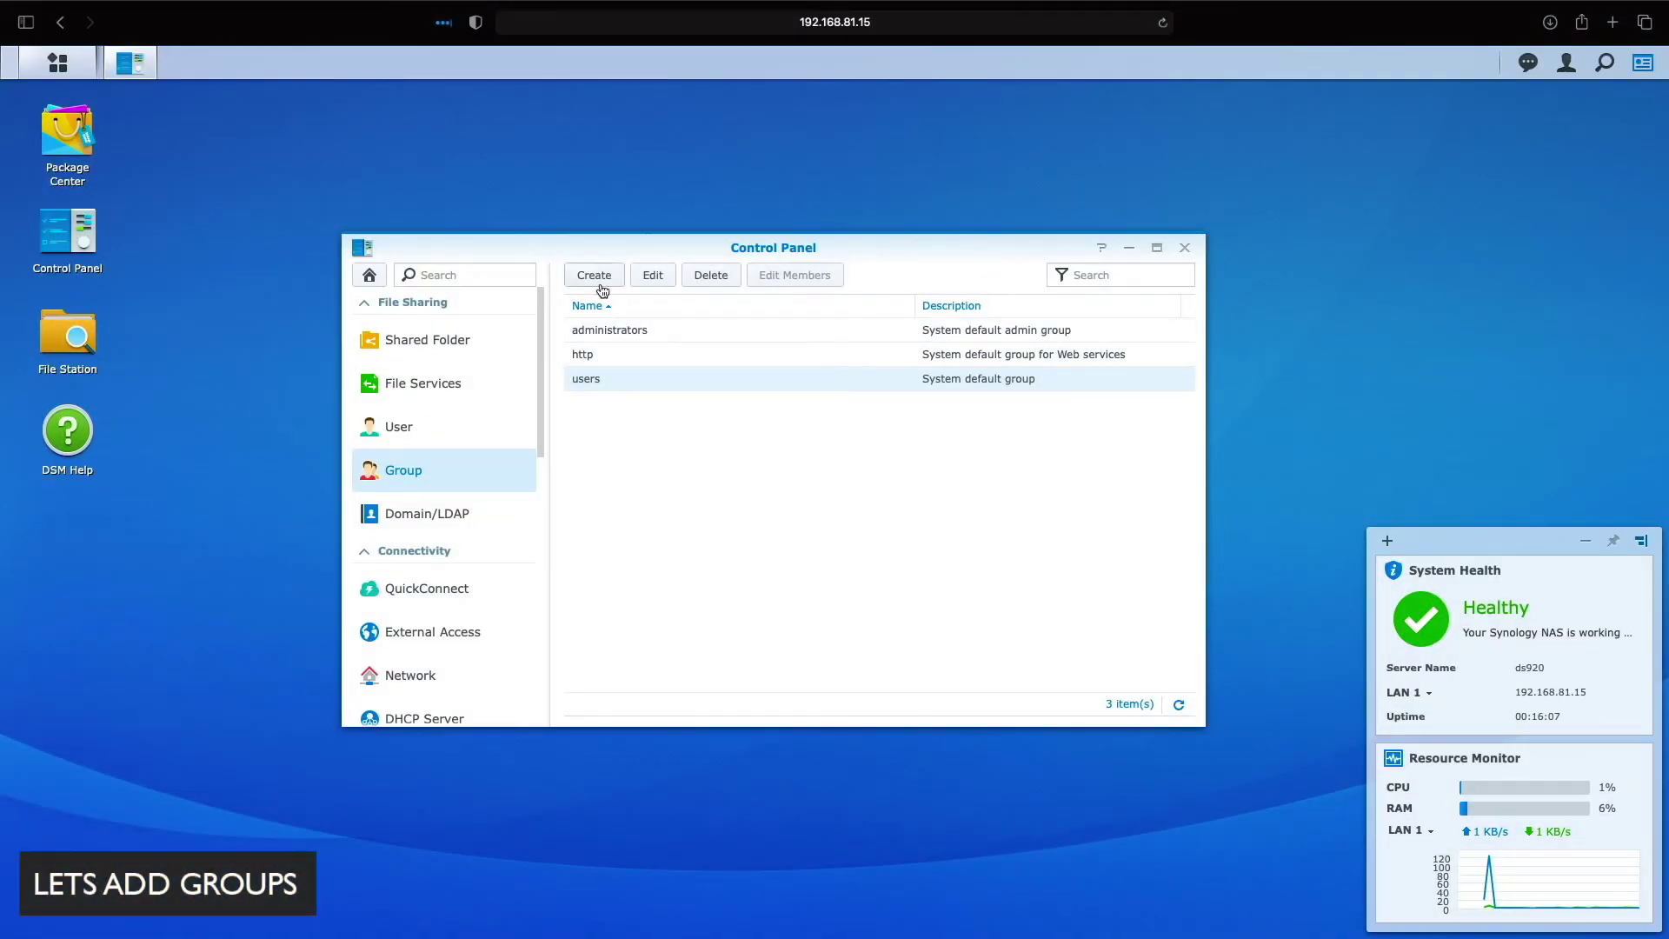
# Start a new group named Managers.
pyautogui.click(596, 277)
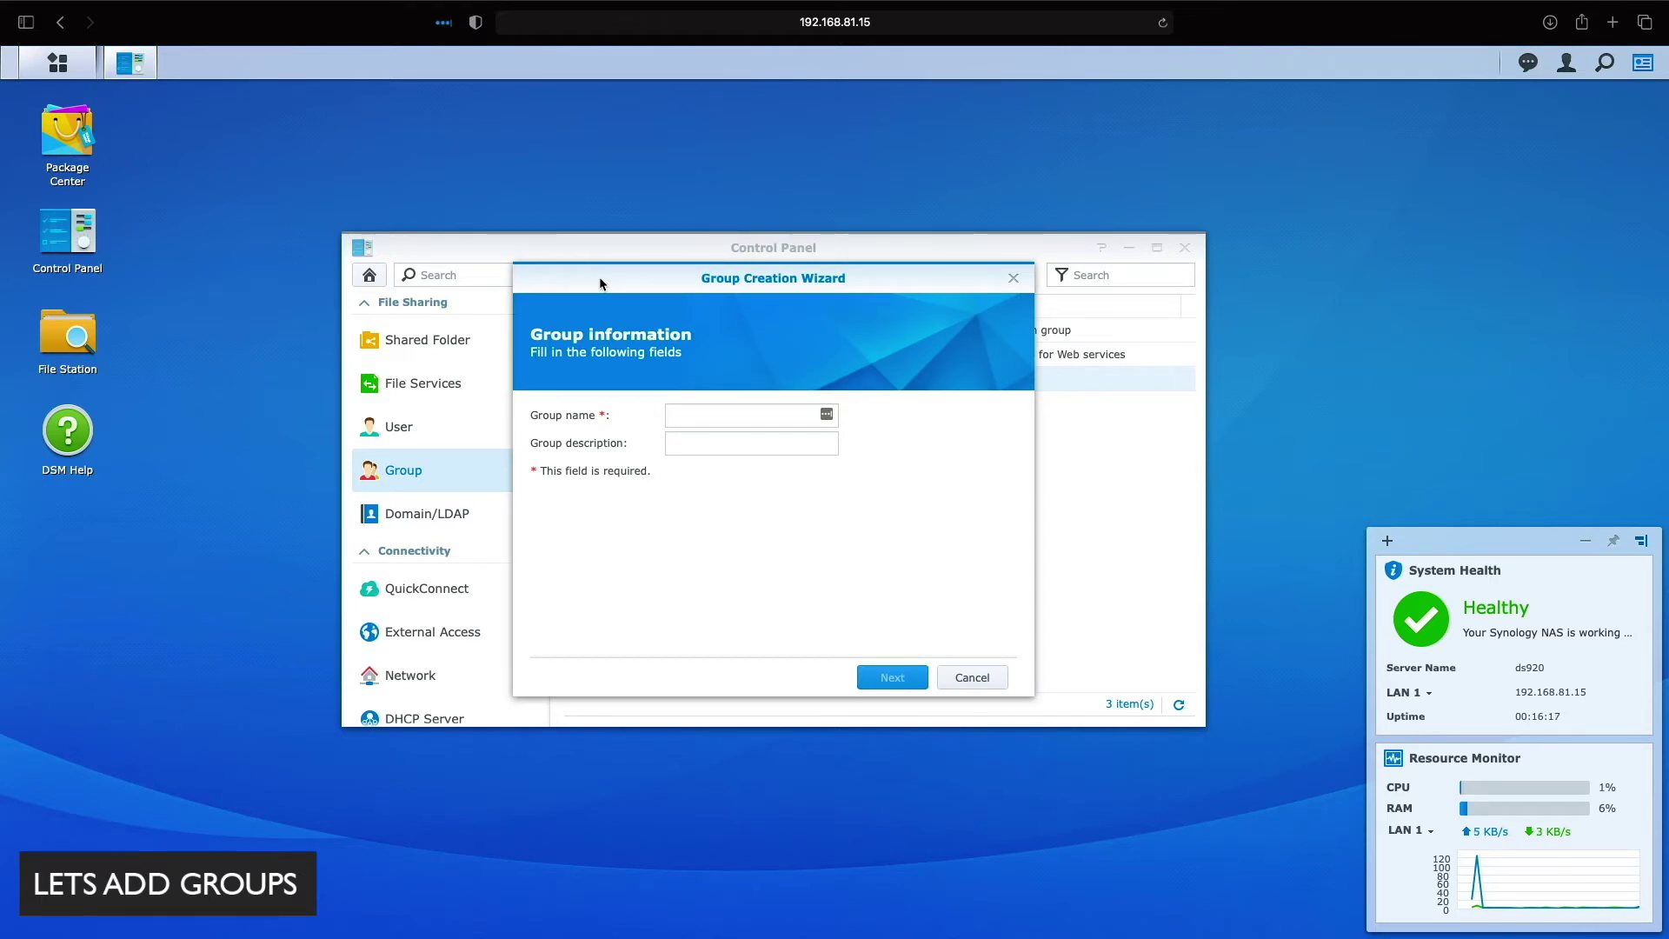
pyautogui.click(739, 414)
pyautogui.write('Managers')
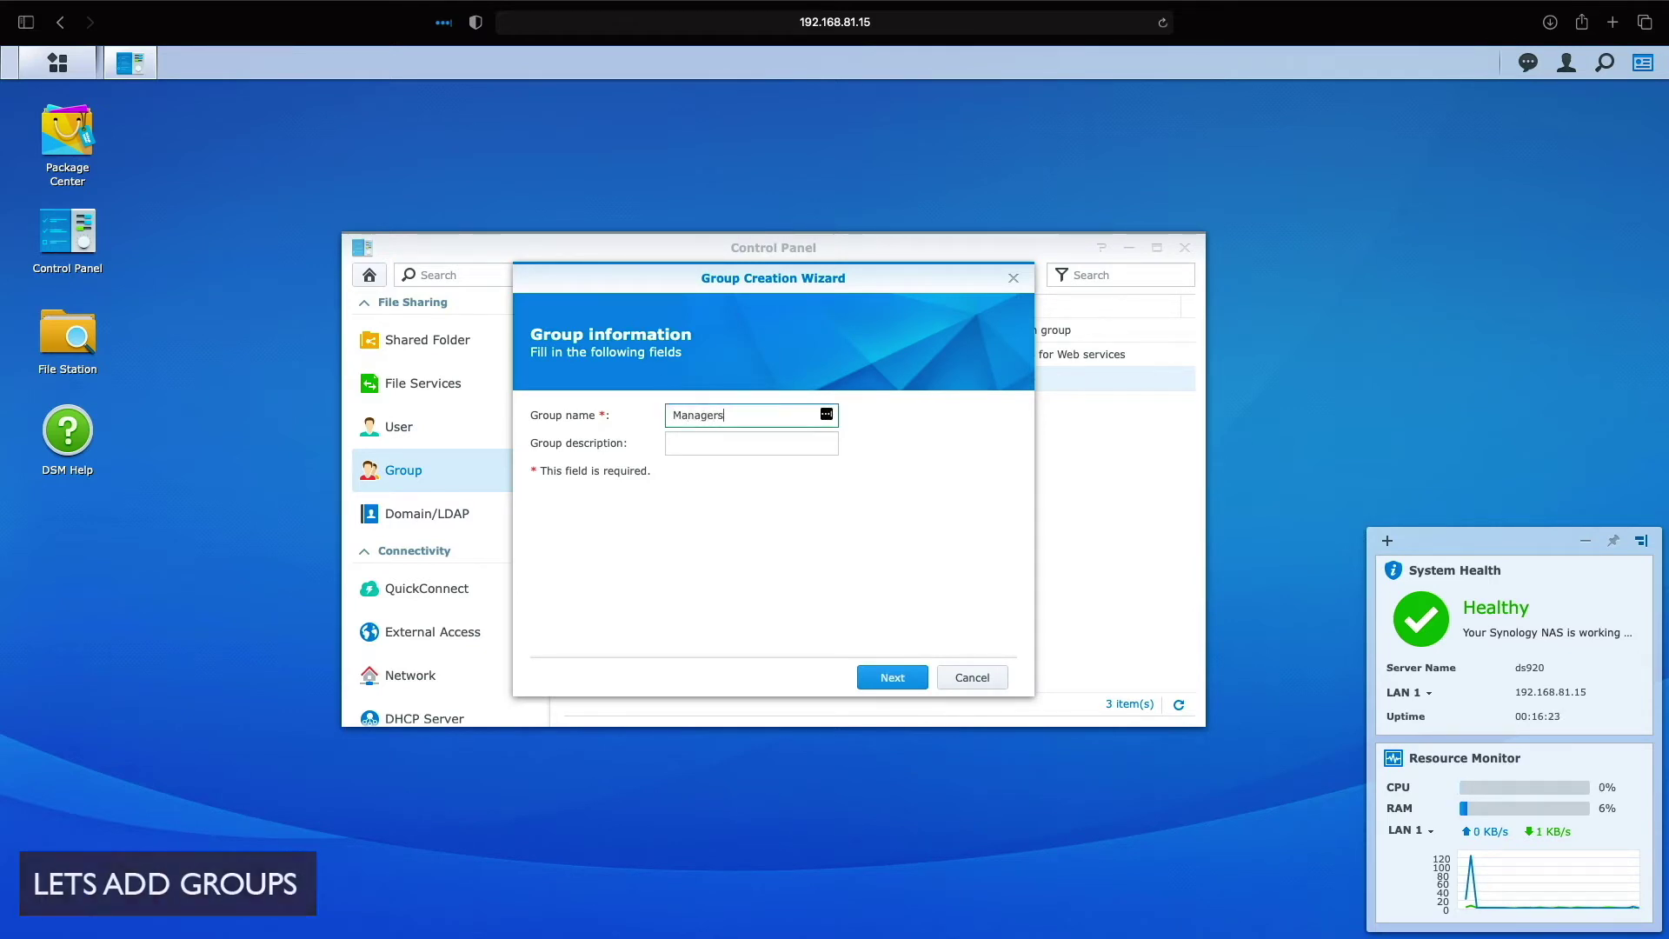
pyautogui.click(871, 677)
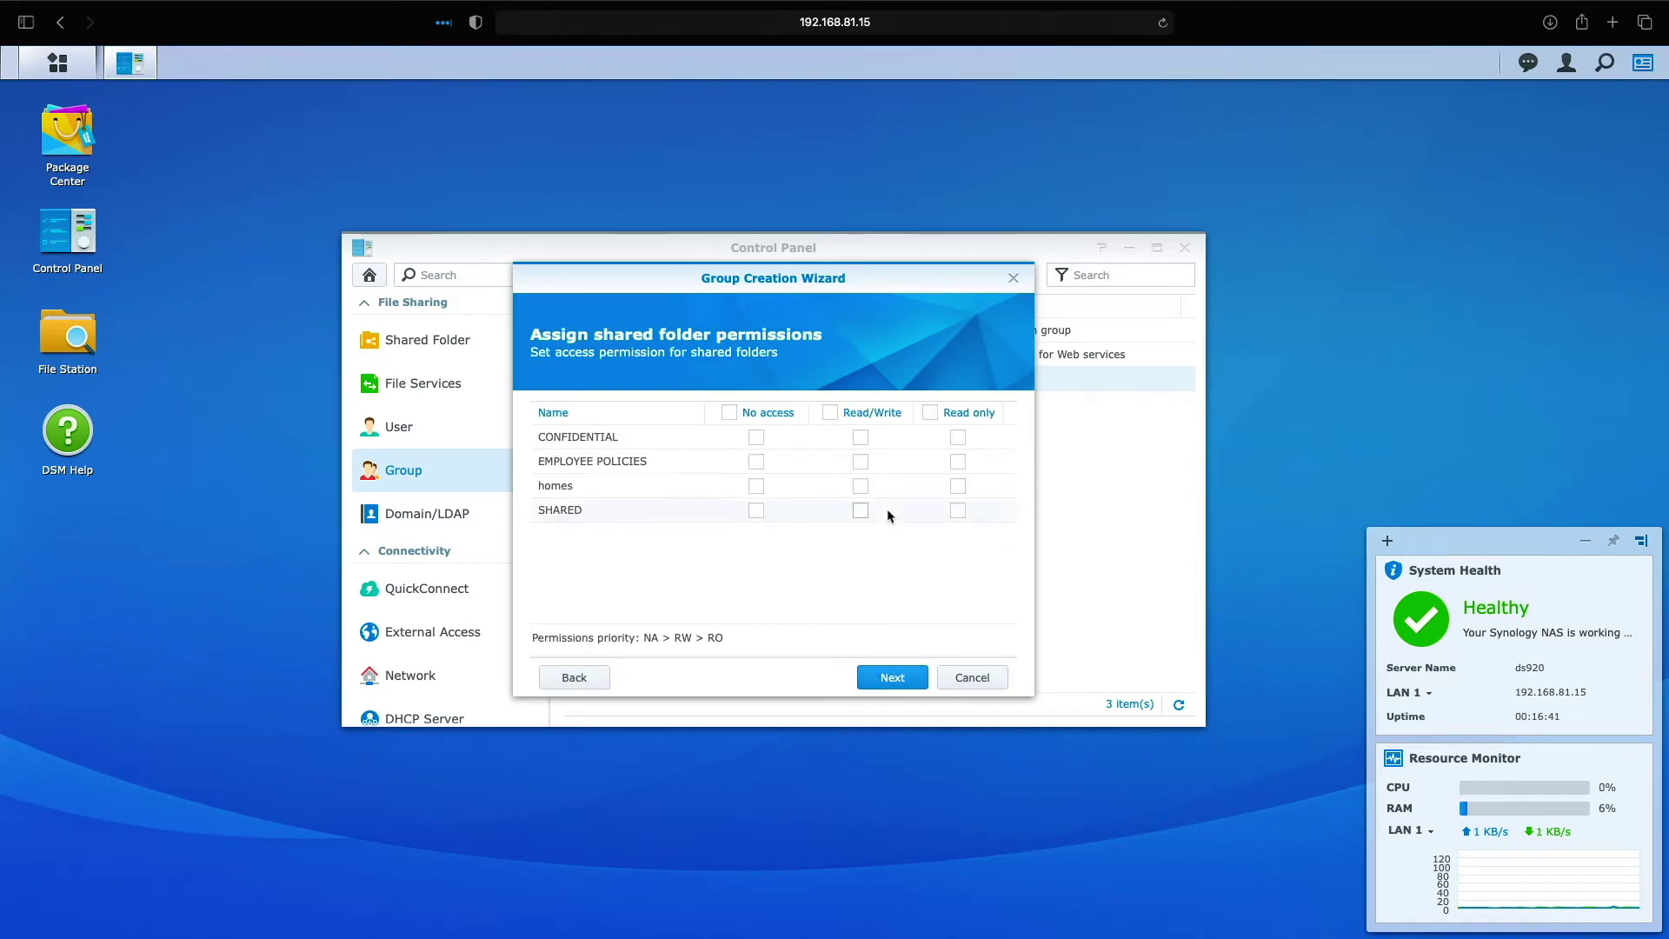
# Give Managers Read/Write on EMPLOYEE POLICIES, skip the remaining wizard pages, and create it.
pyautogui.click(861, 462)
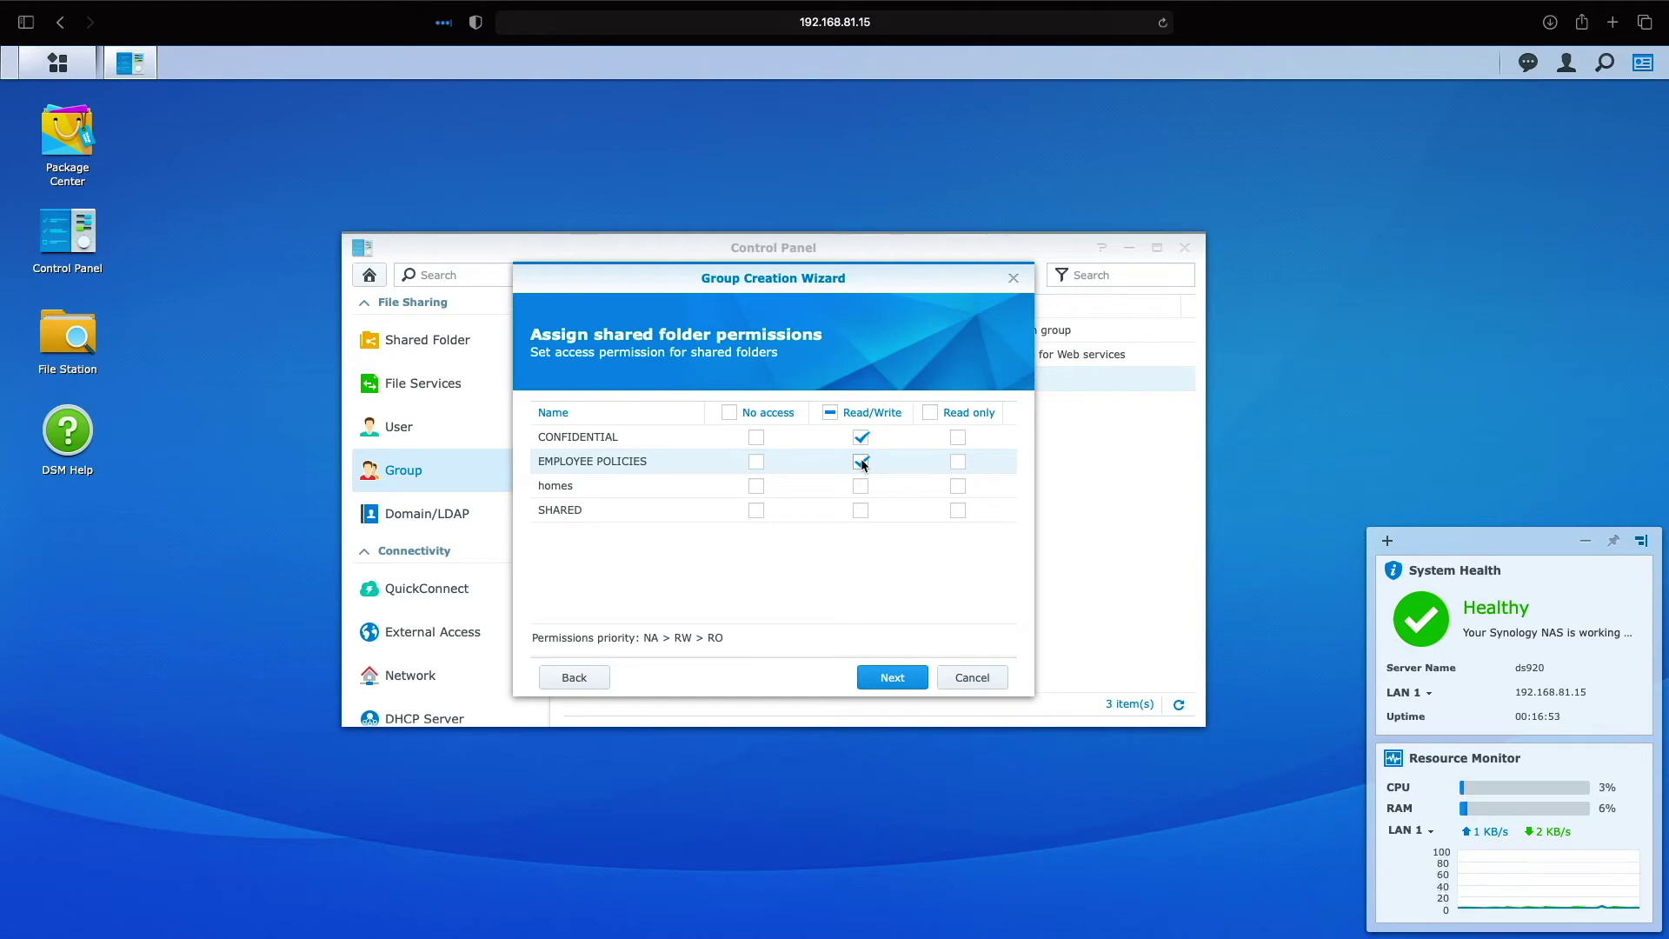
pyautogui.click(915, 681)
pyautogui.click(916, 681)
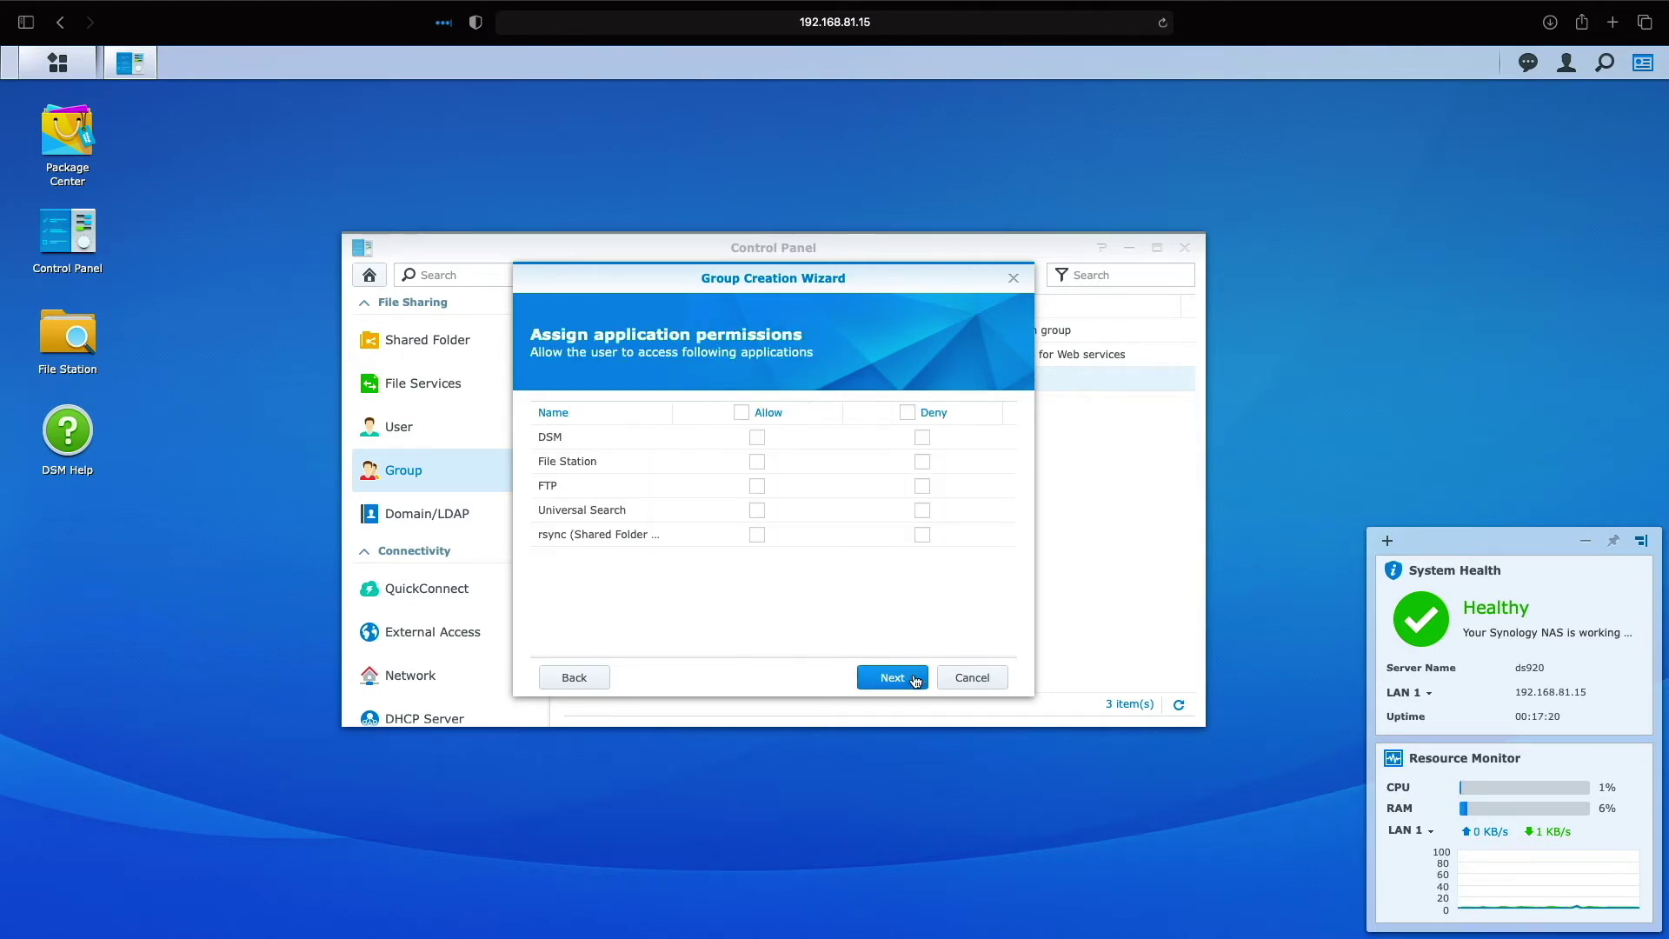
pyautogui.click(915, 680)
pyautogui.click(915, 681)
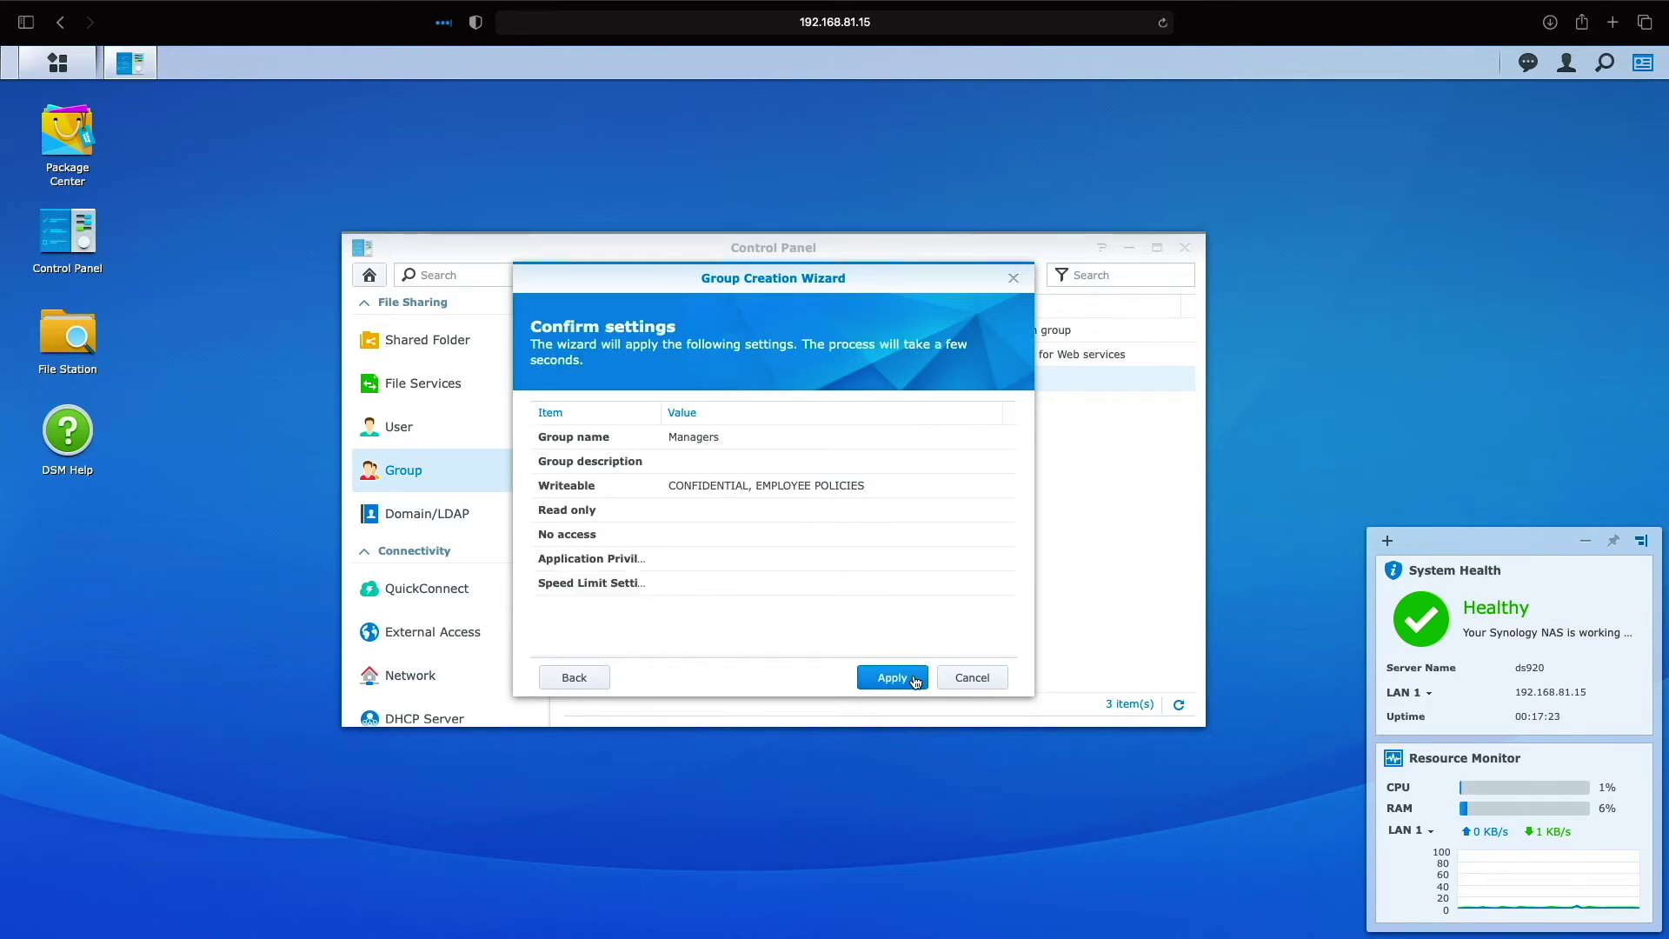
pyautogui.click(915, 681)
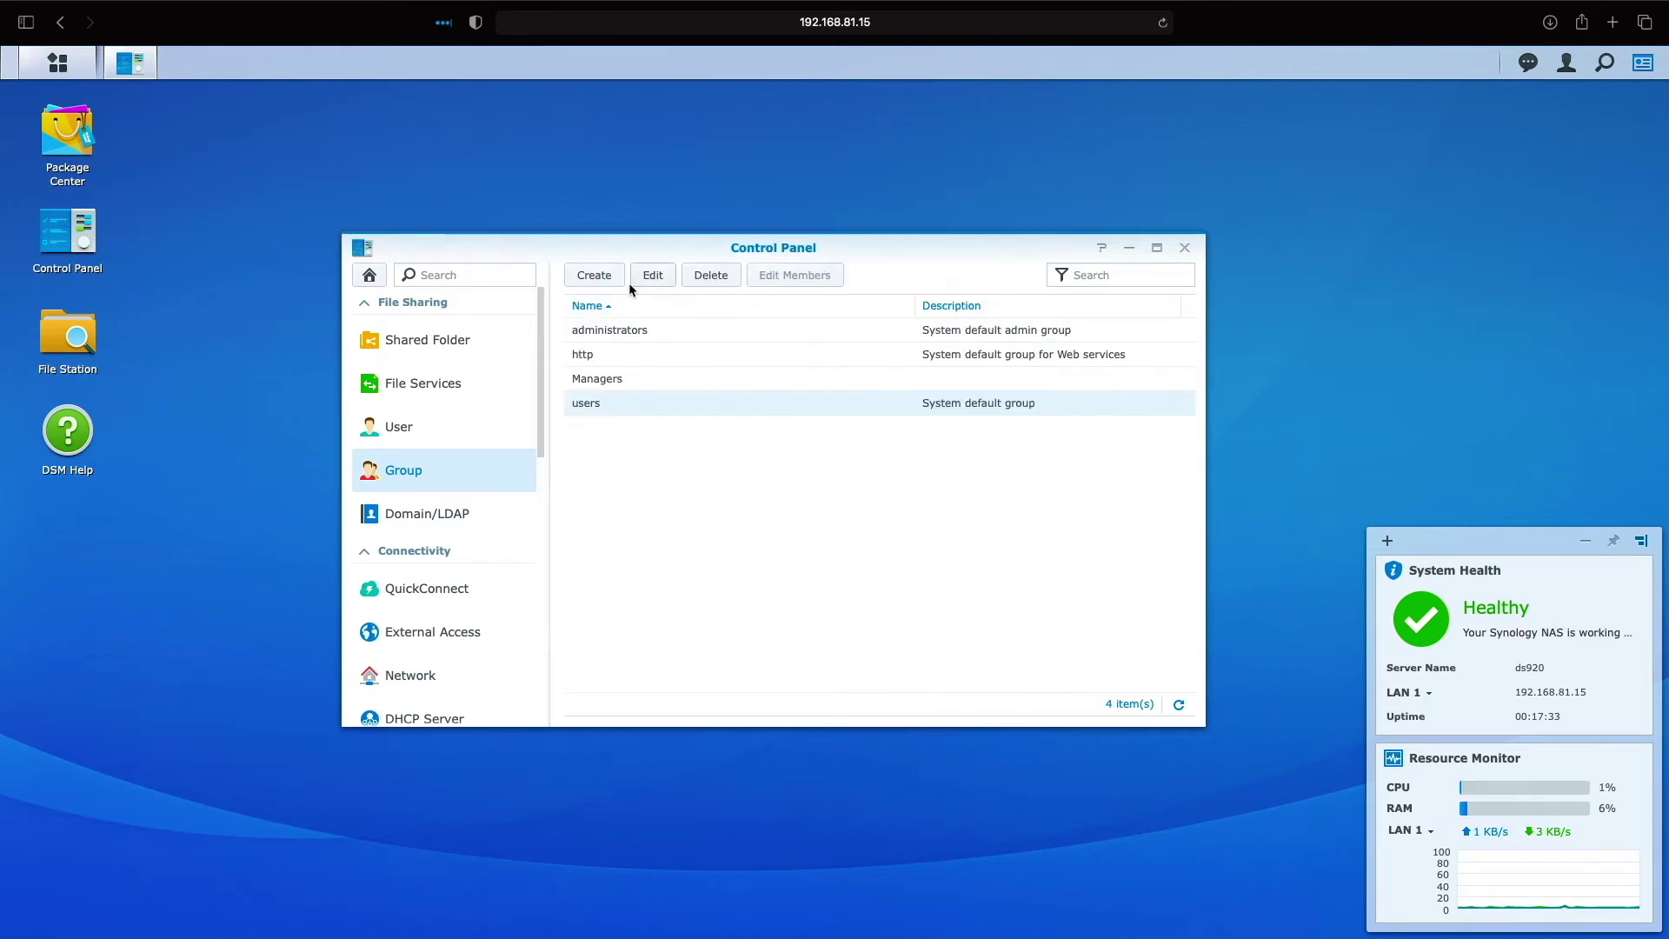
pyautogui.click(625, 284)
# Create group Employees with No access on CONFIDENTIAL and Read only on EMPLOYEE POLICIES.
pyautogui.write('Employees')
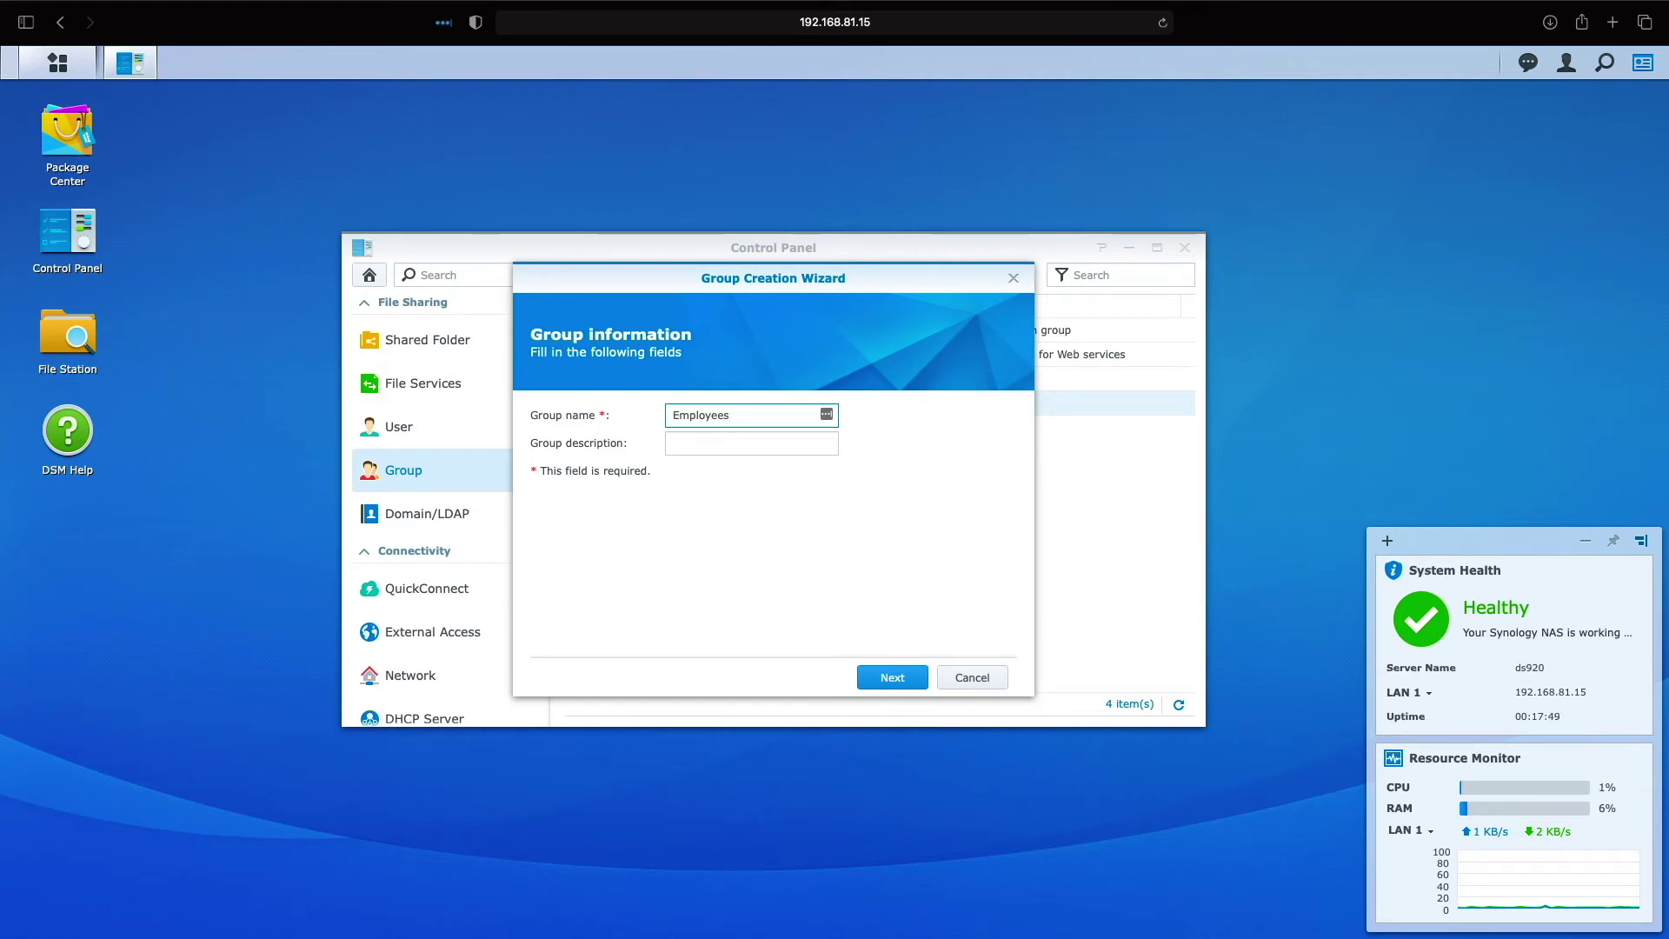
pyautogui.click(891, 679)
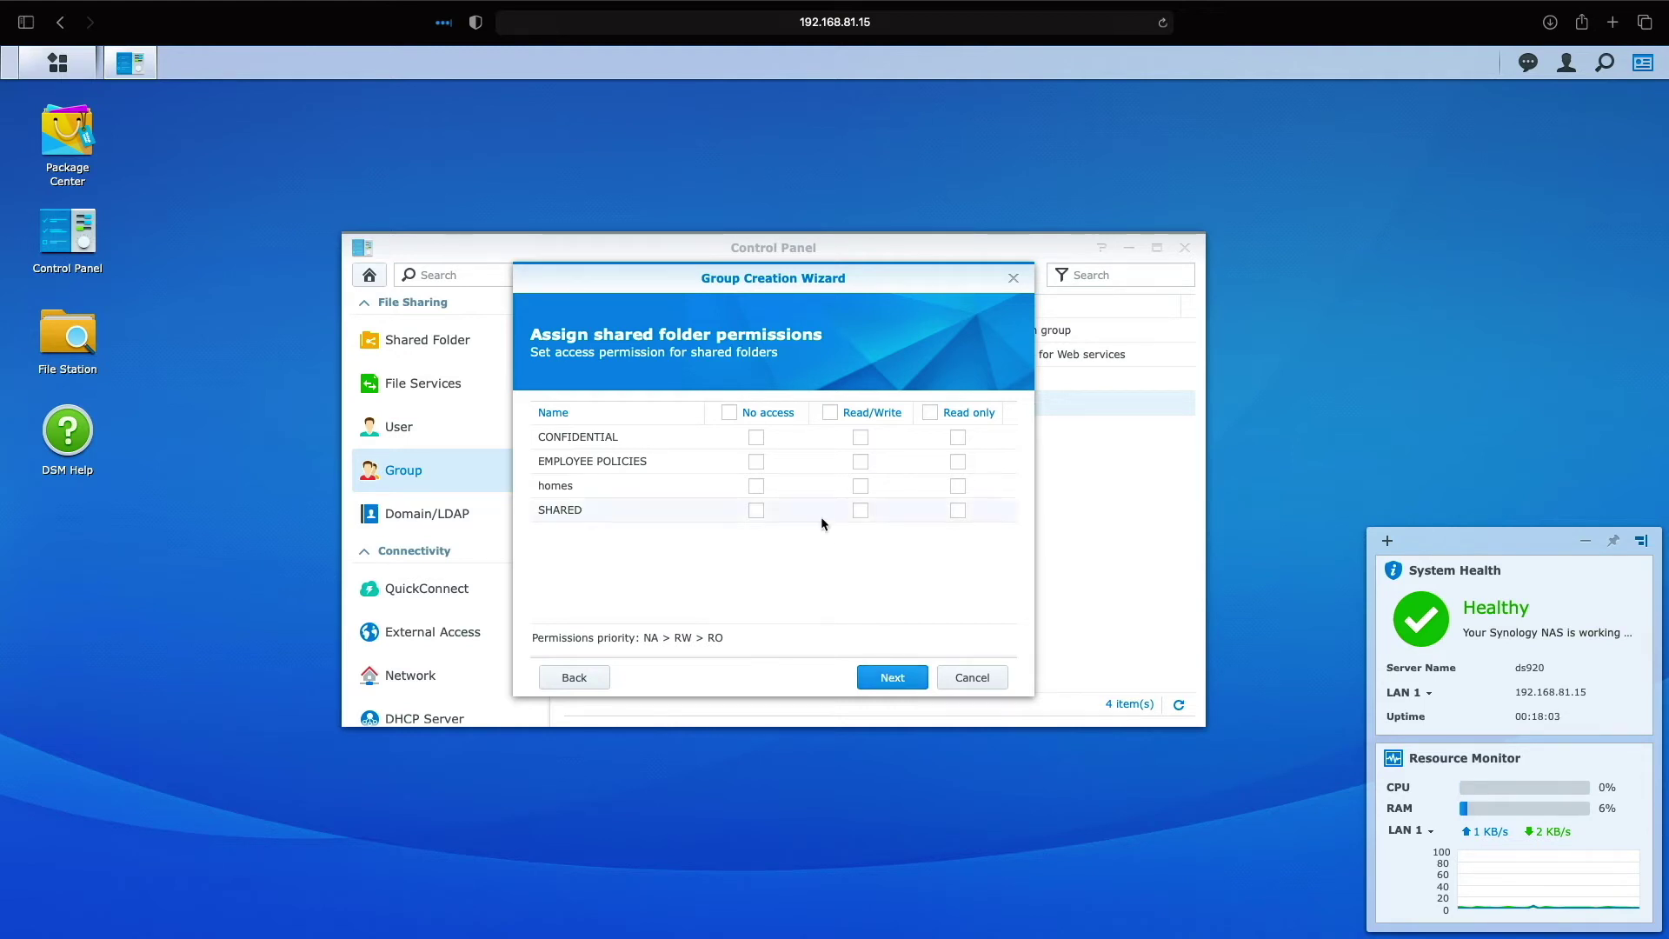
pyautogui.click(755, 438)
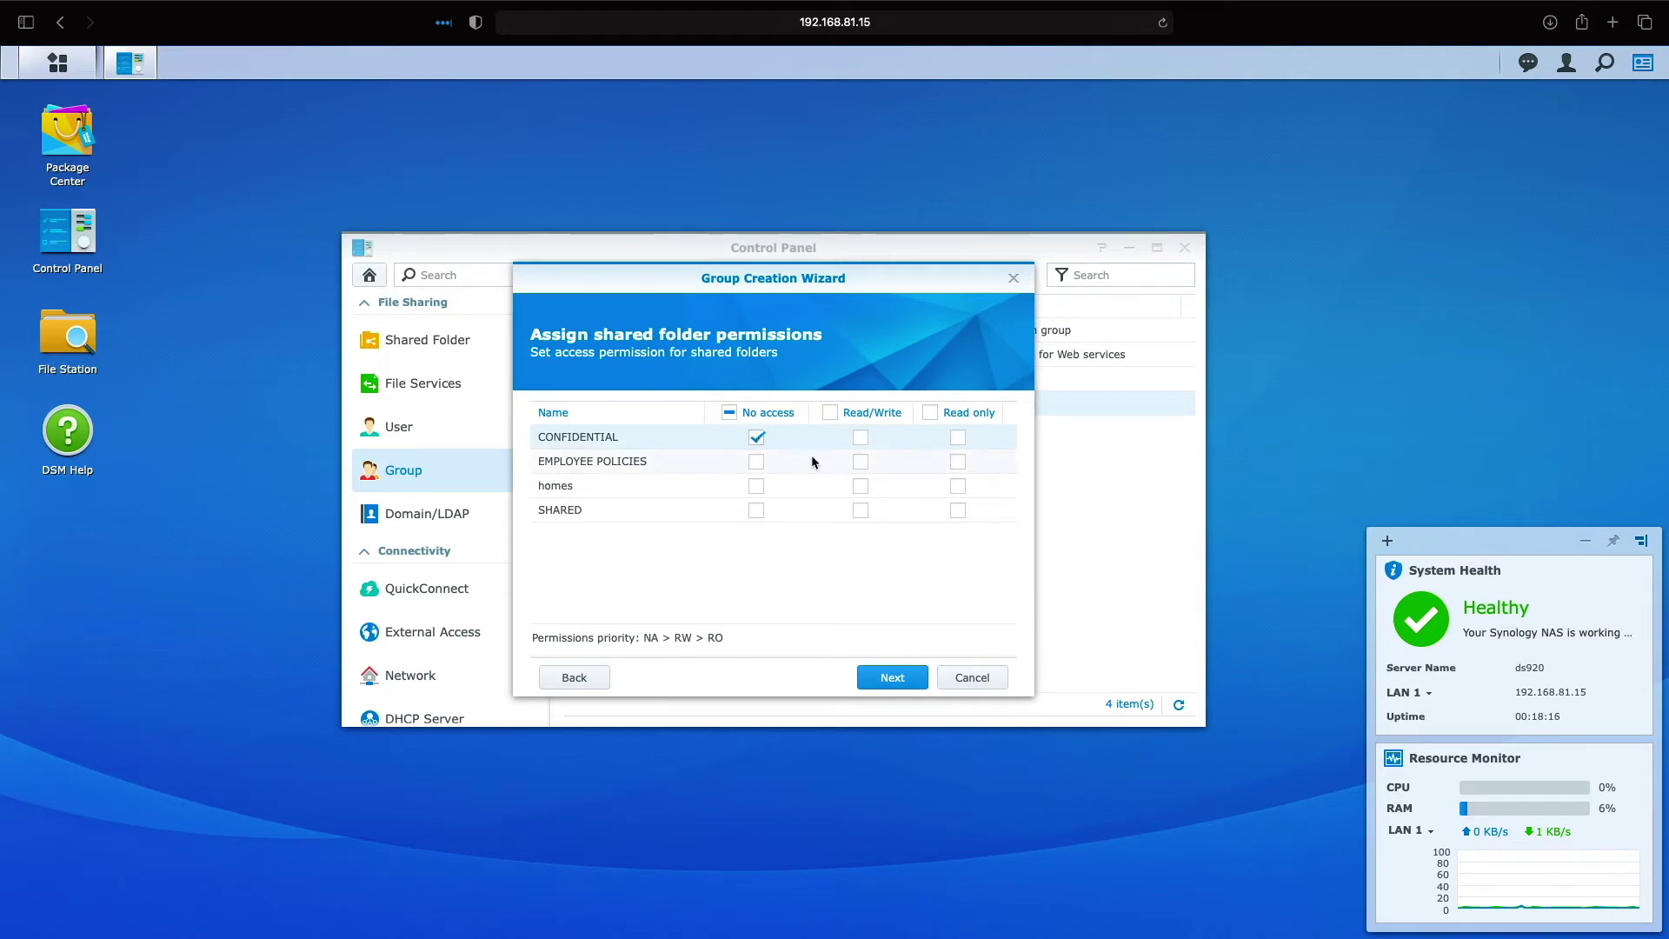
pyautogui.click(958, 462)
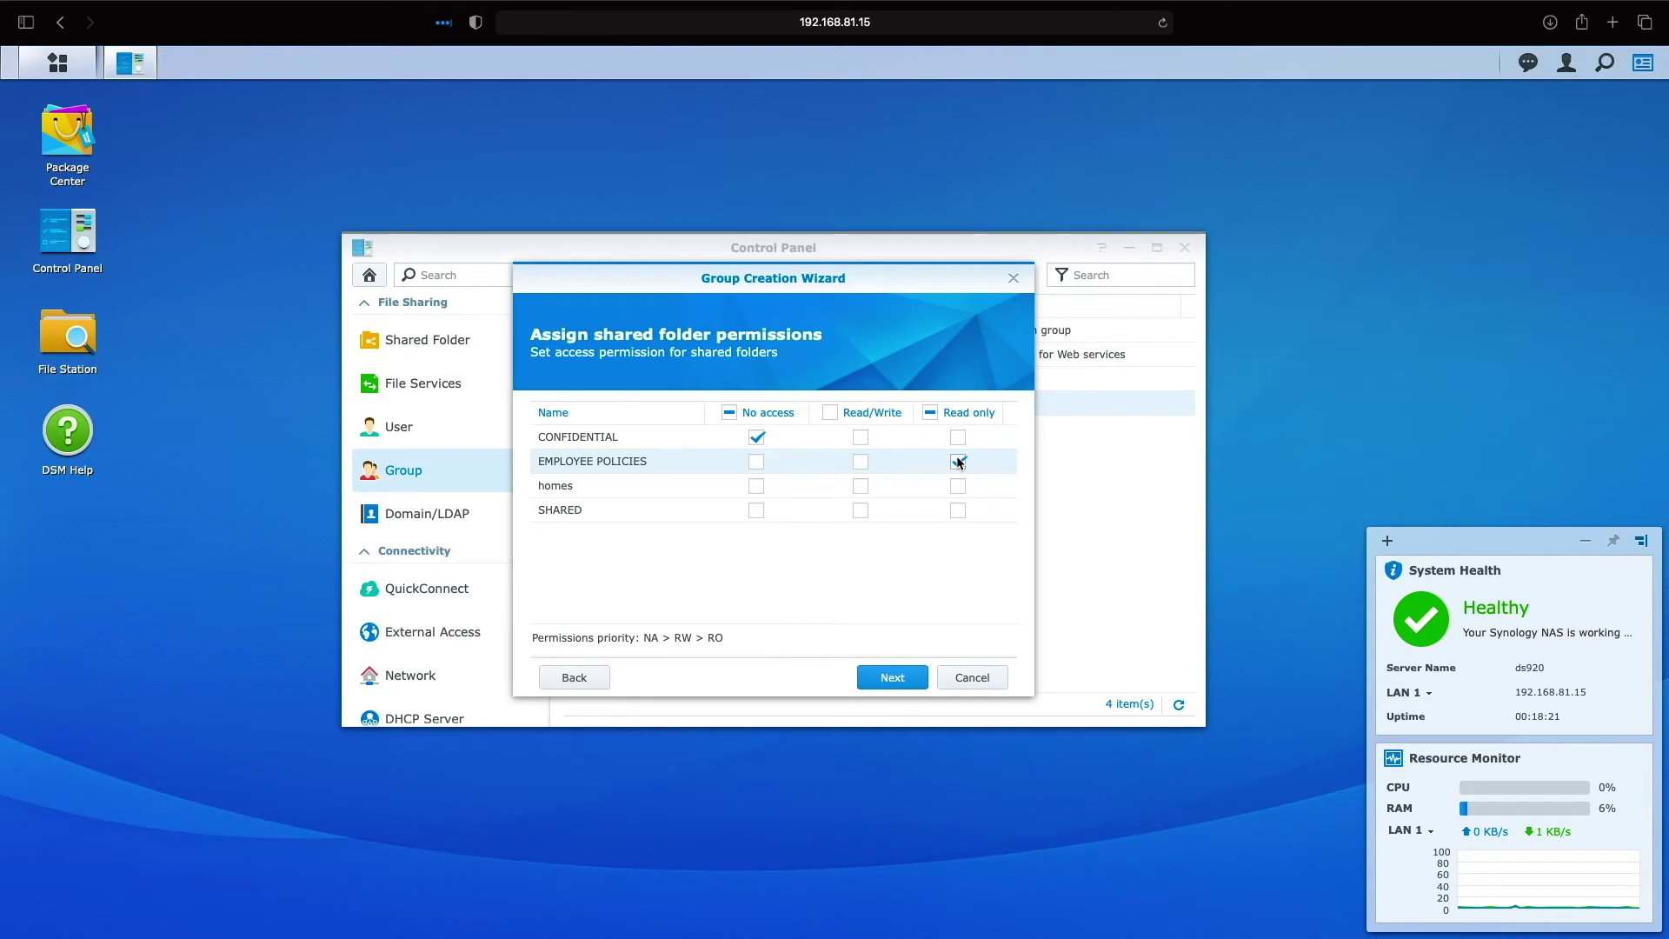
pyautogui.click(895, 680)
pyautogui.click(895, 680)
pyautogui.click(895, 680)
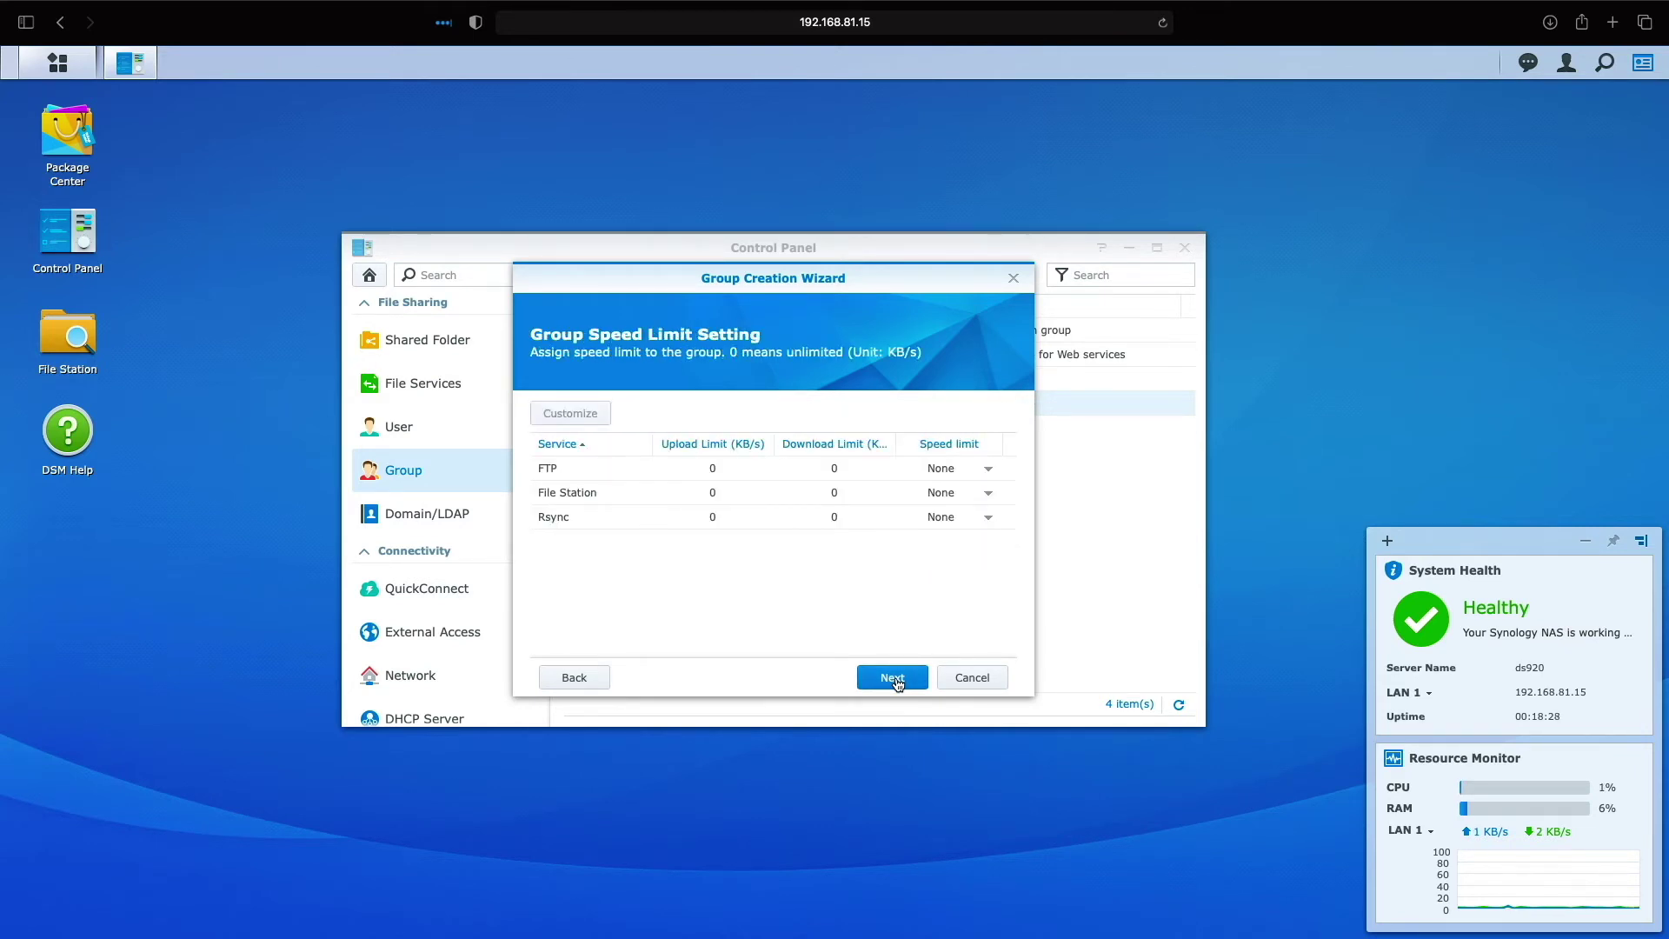
pyautogui.click(895, 680)
pyautogui.click(892, 678)
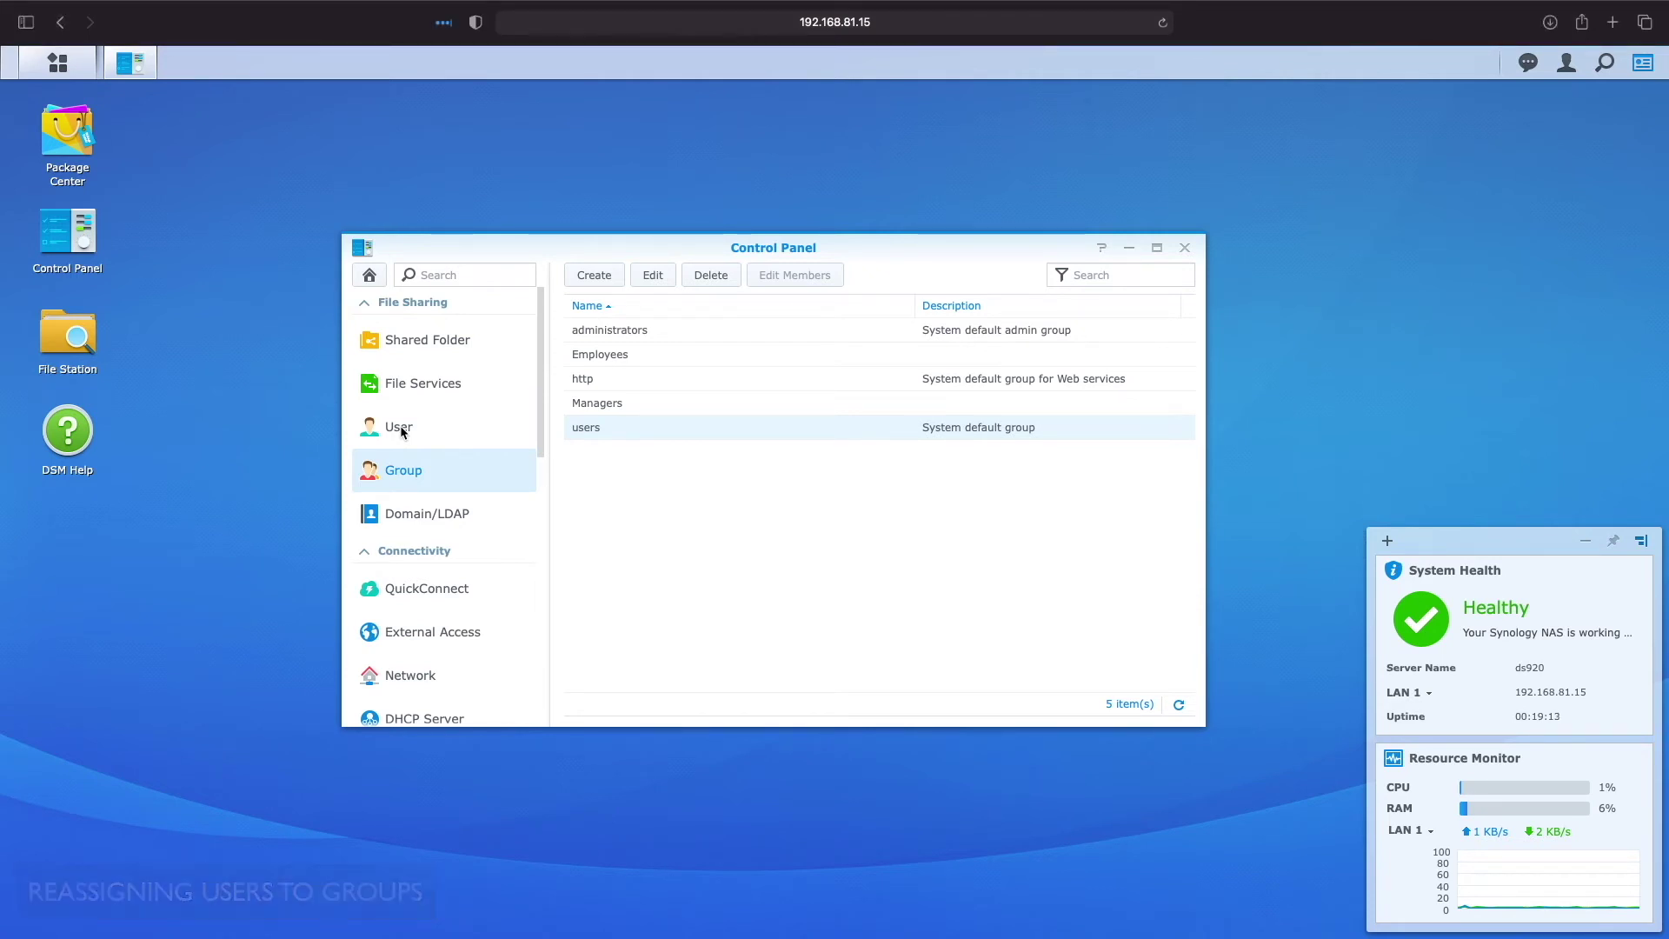
# Untick manager1's own Read/Write on CONFIDENTIAL, EMPLOYEE POLICIES and SHARED, then save.
pyautogui.click(400, 427)
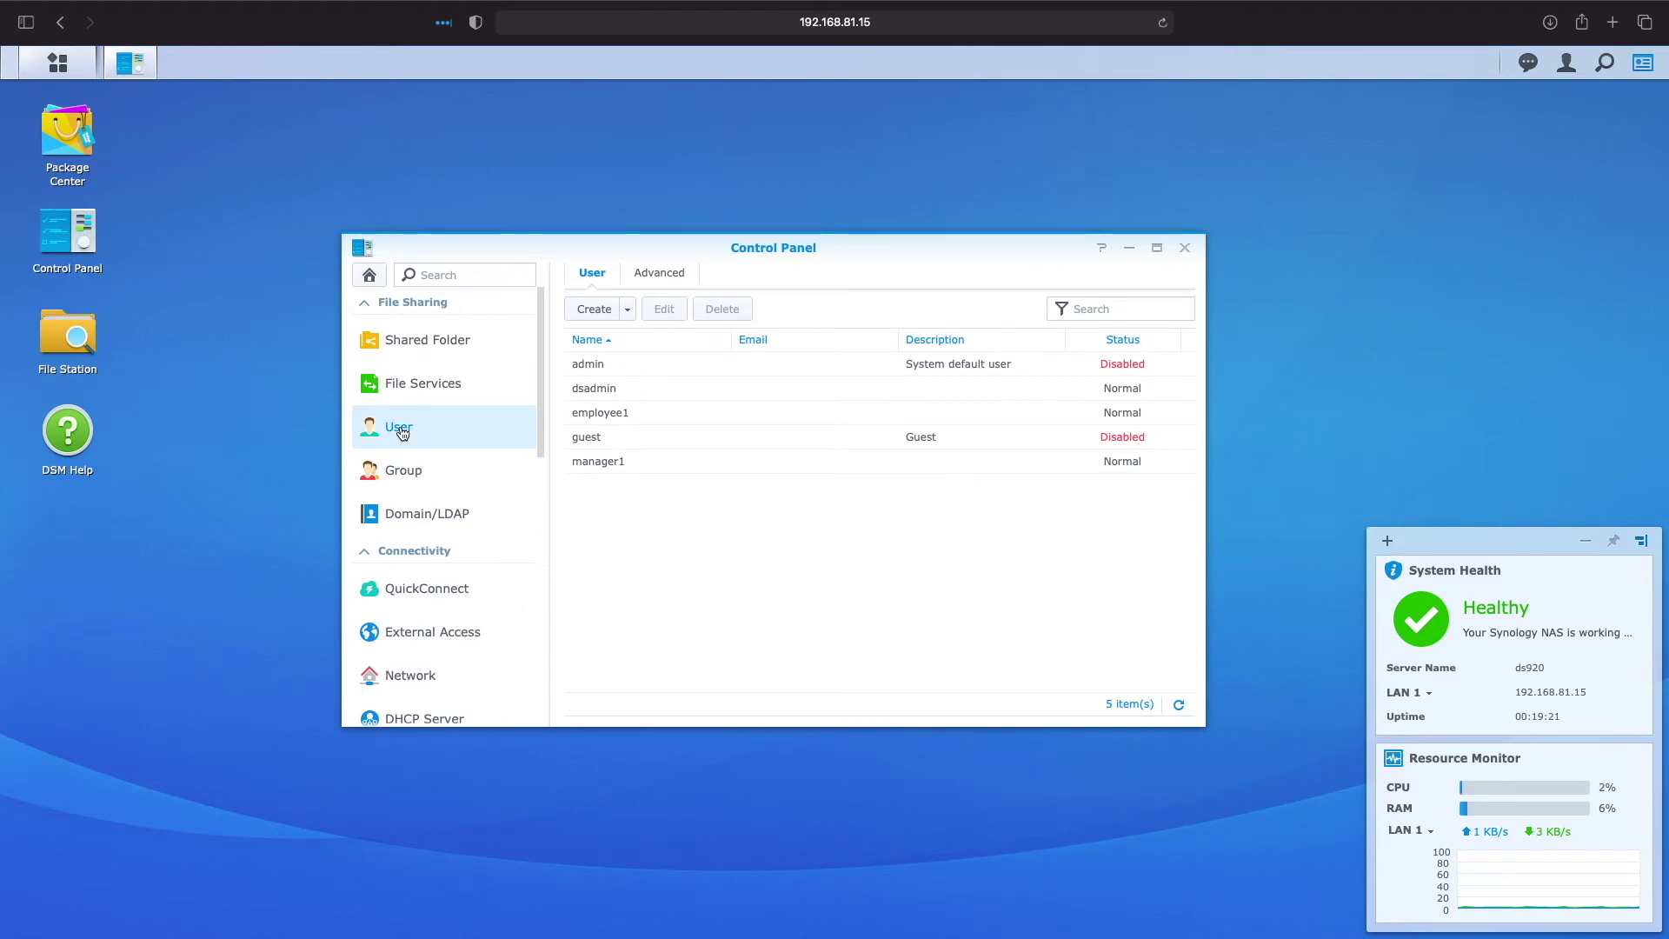
pyautogui.click(610, 462)
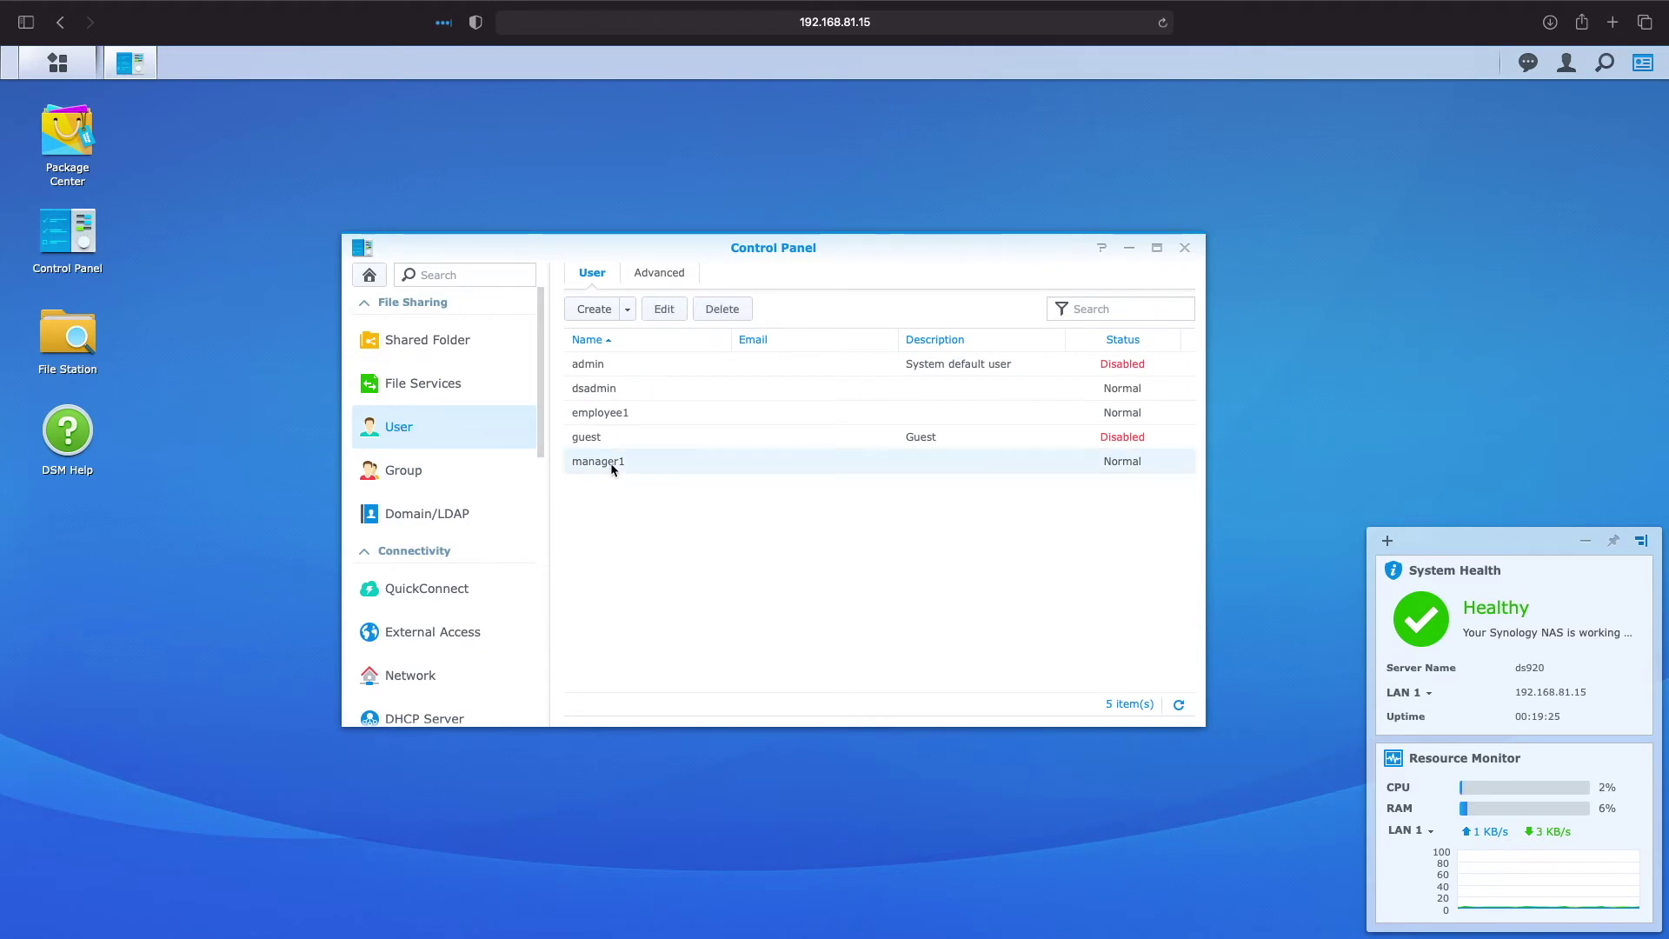
pyautogui.click(663, 309)
pyautogui.click(599, 297)
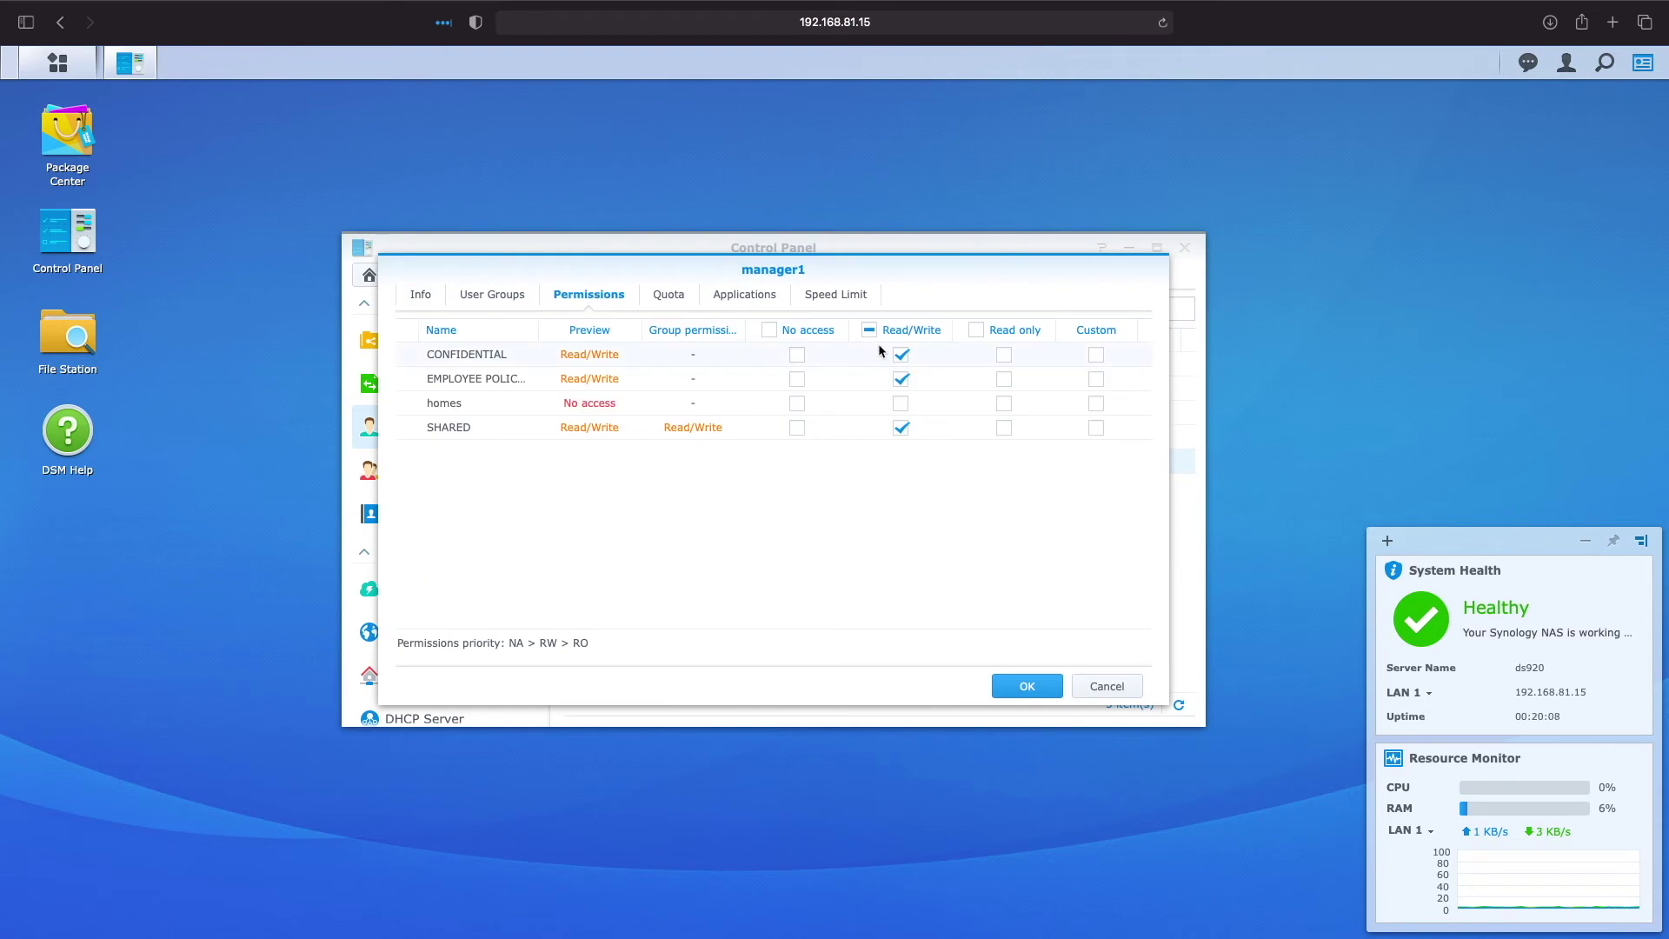
pyautogui.click(900, 353)
pyautogui.click(904, 379)
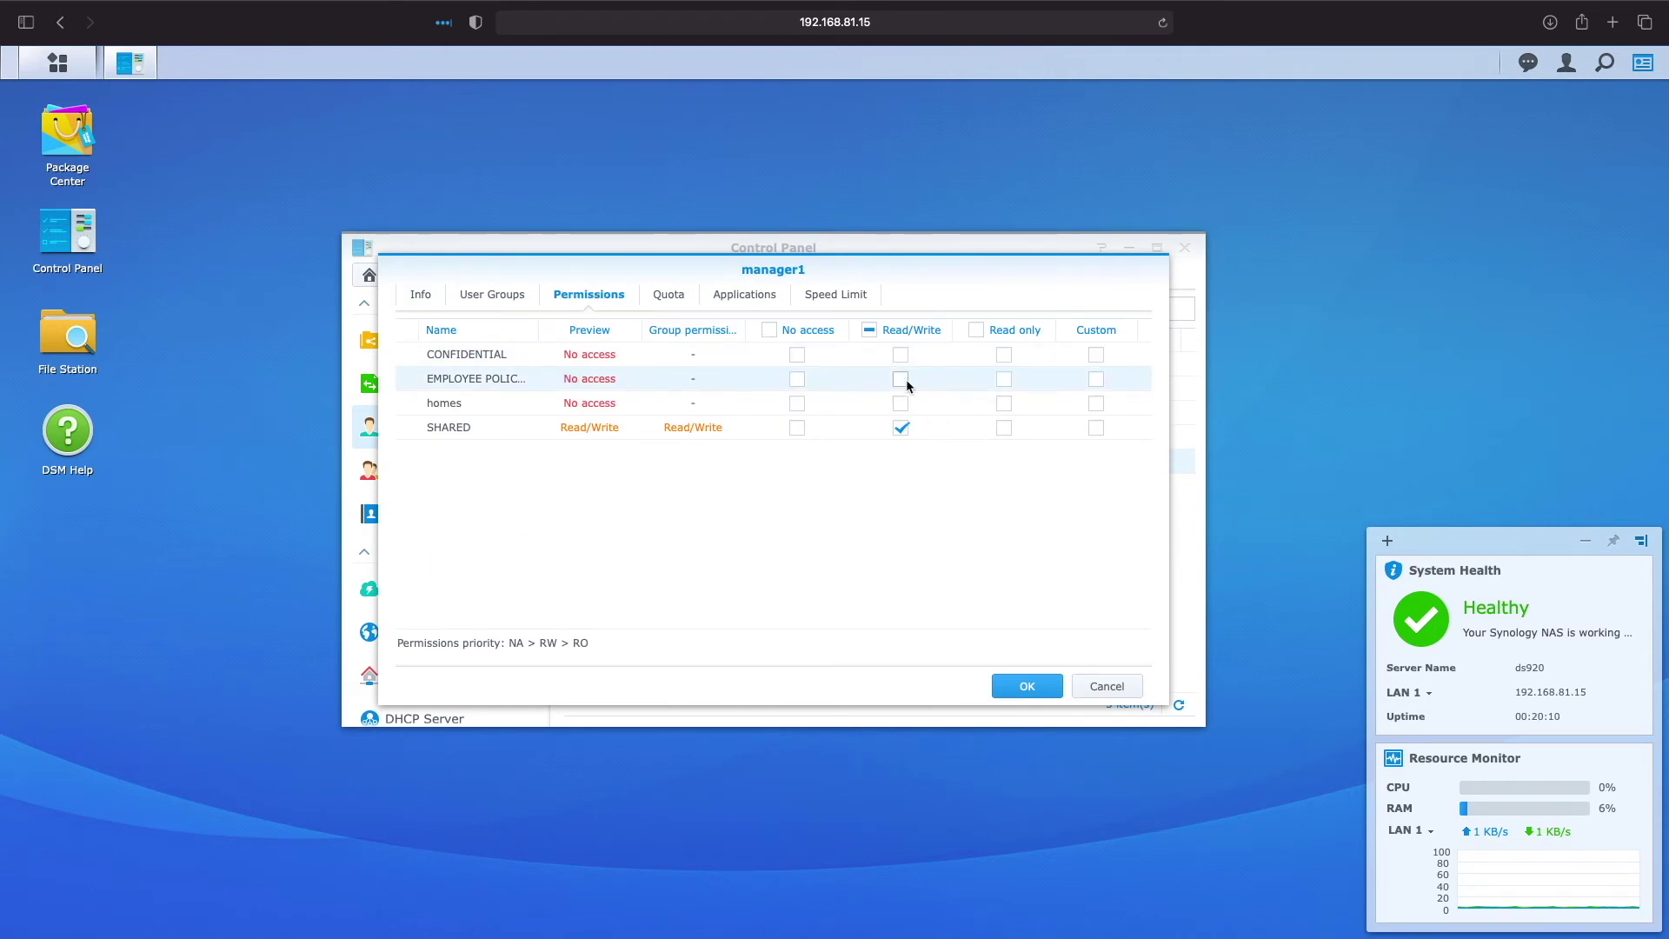
pyautogui.click(900, 427)
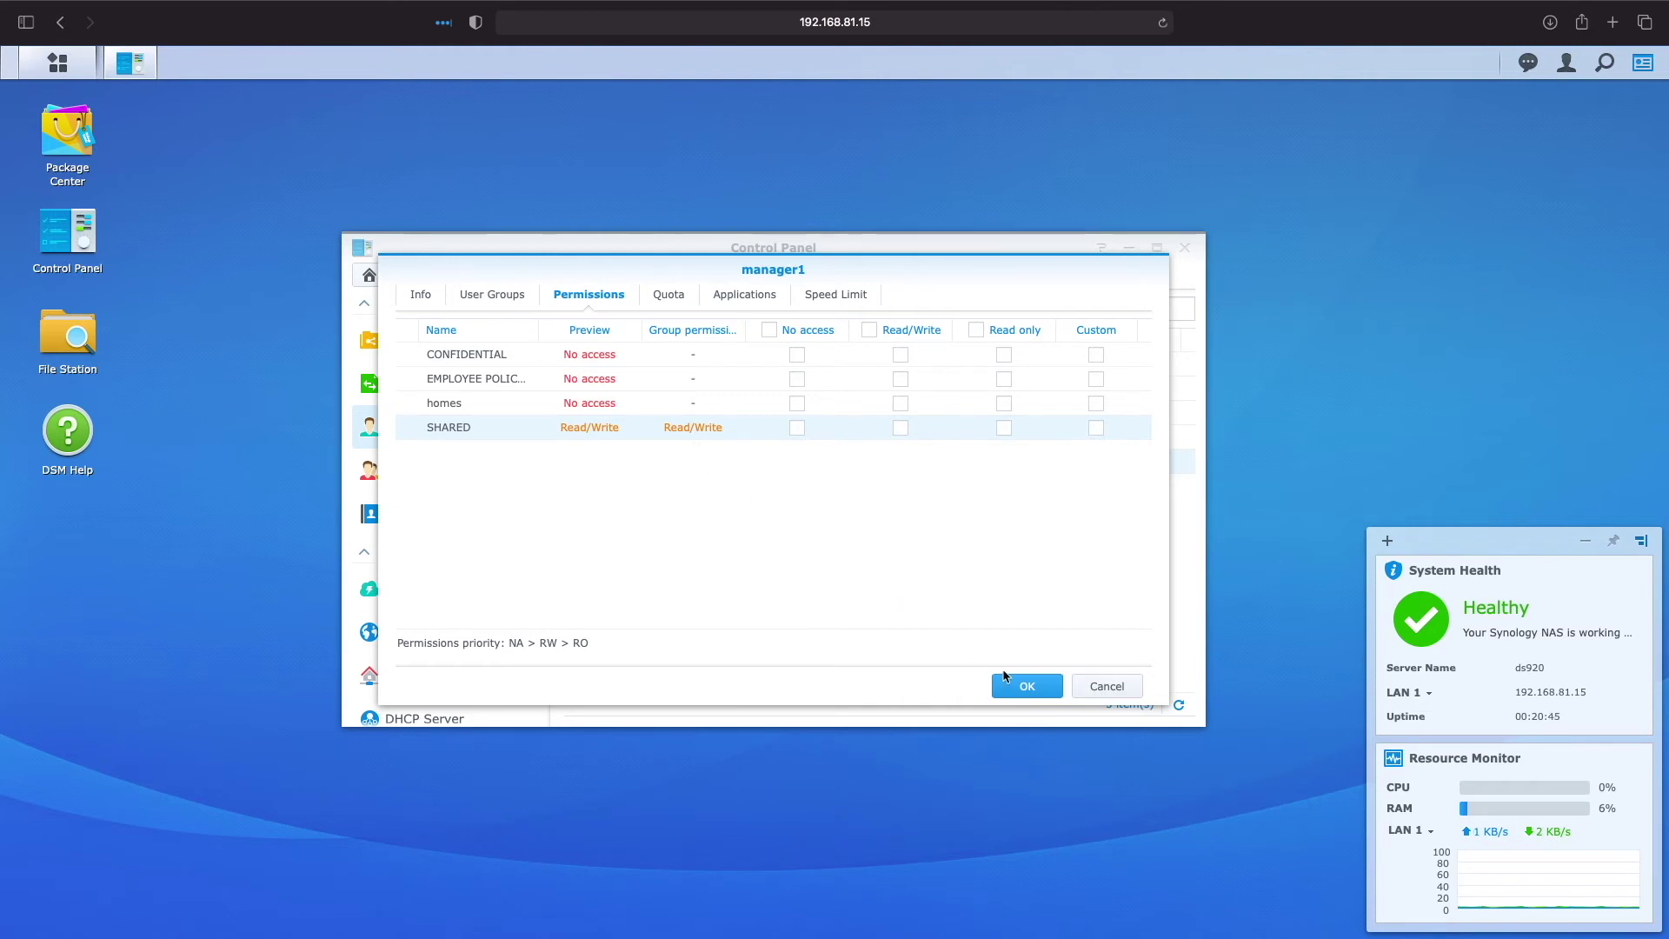
pyautogui.click(1021, 684)
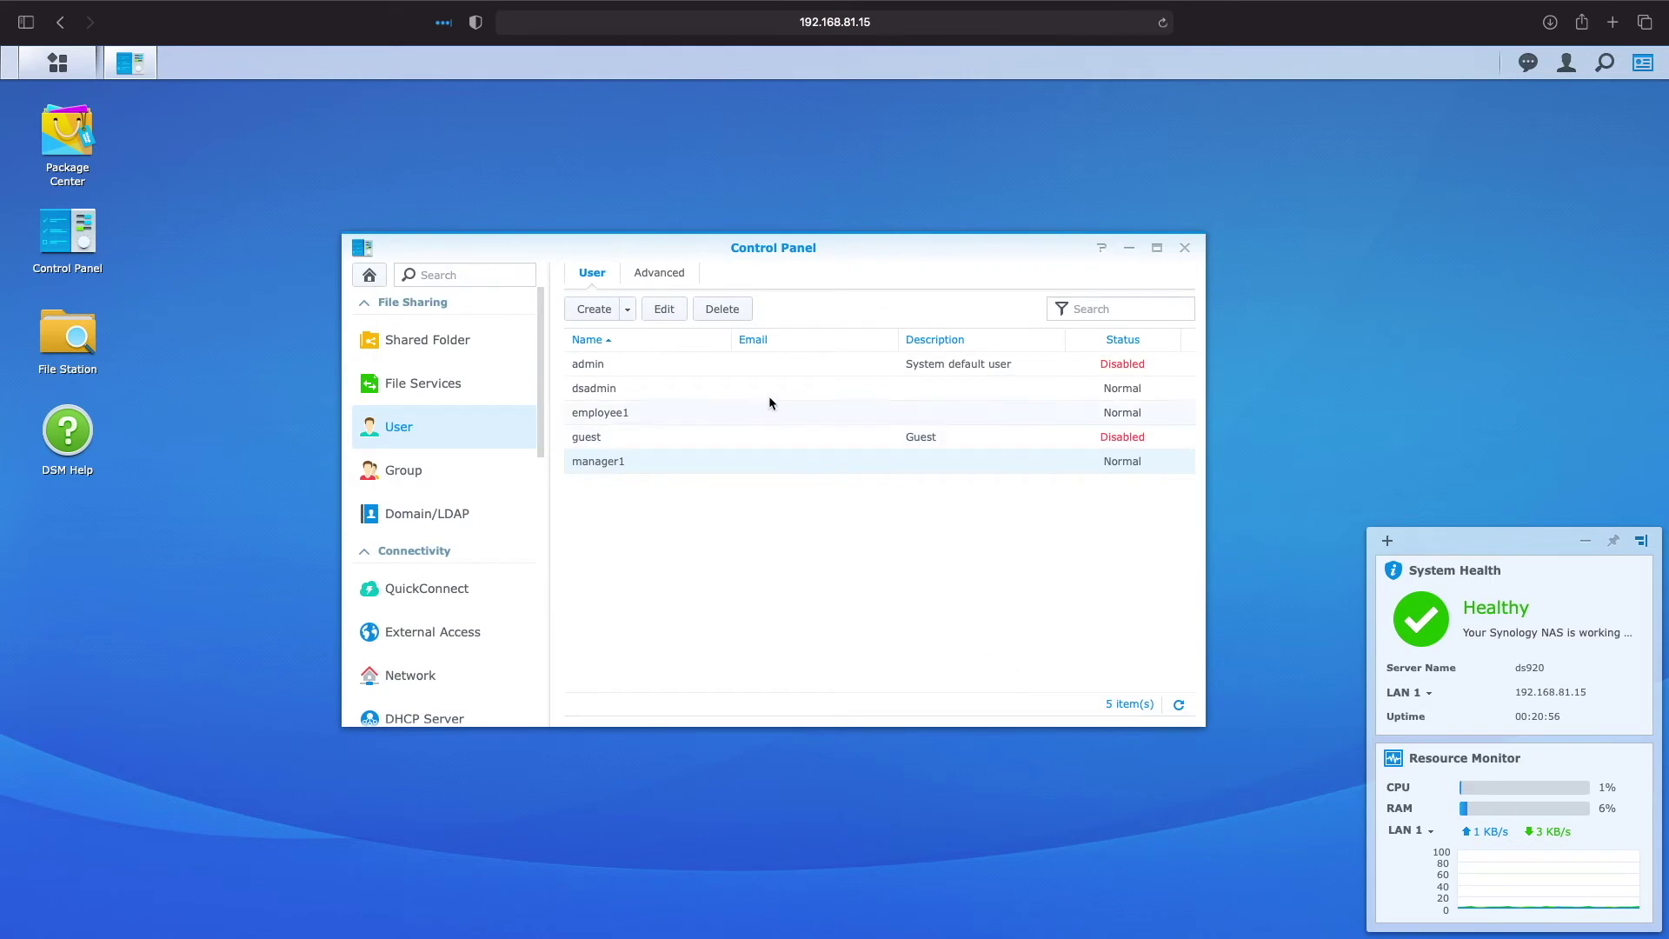
# Reopen manager1's settings, review its folder permissions, and tick Managers under User Groups.
pyautogui.click(666, 309)
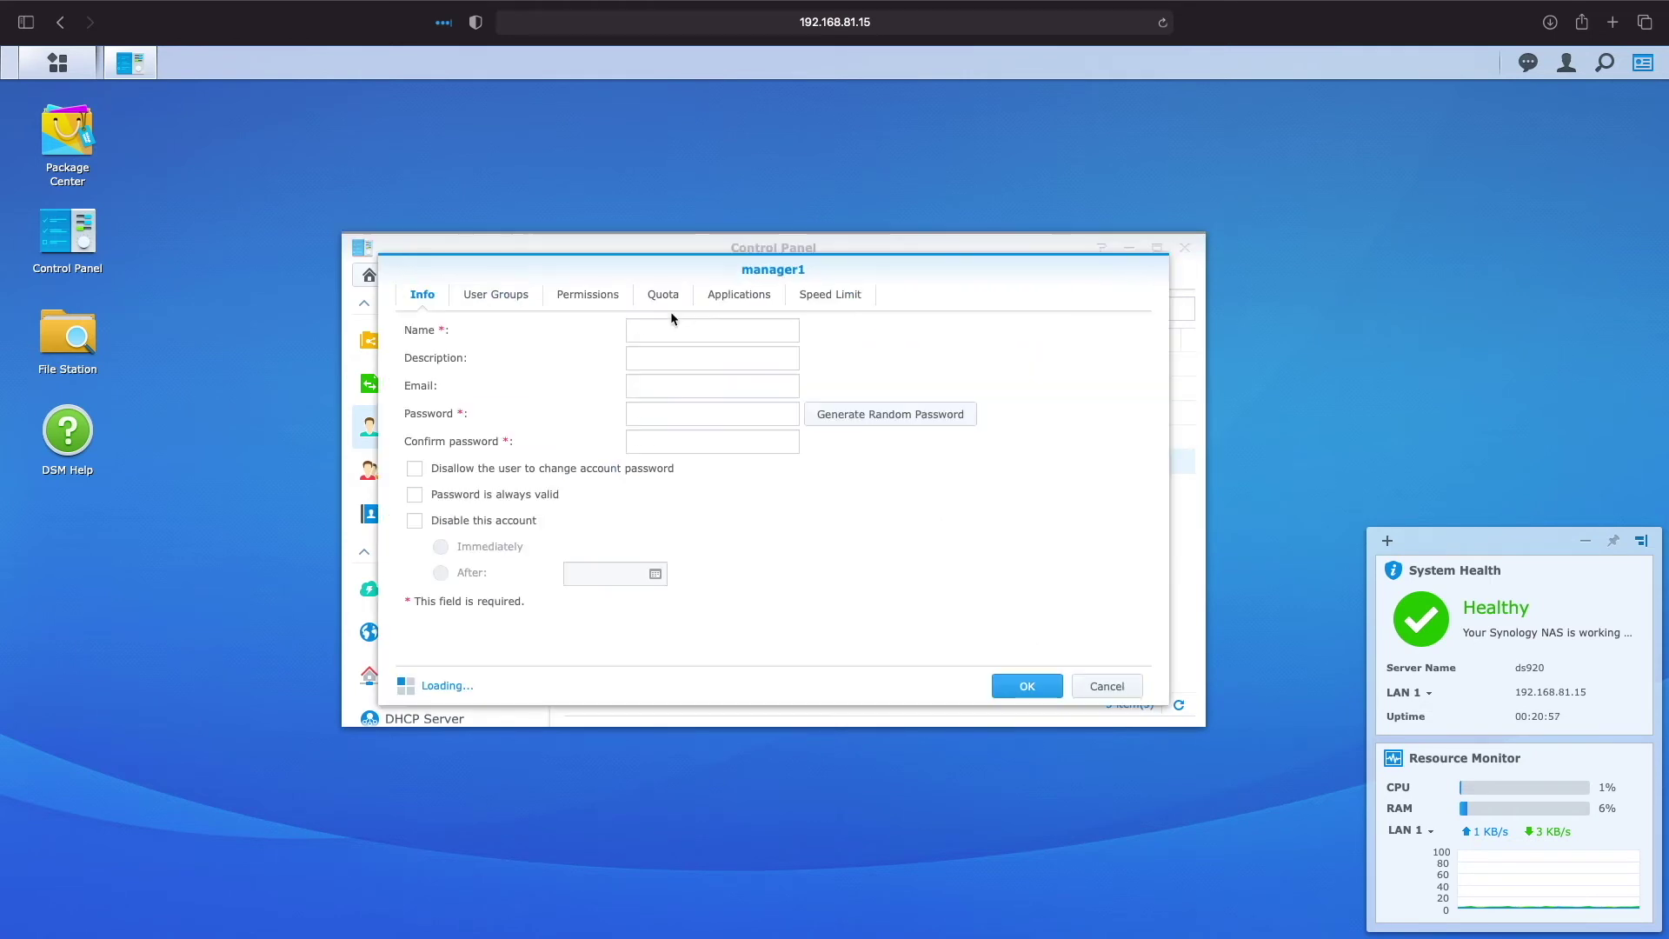
pyautogui.click(605, 298)
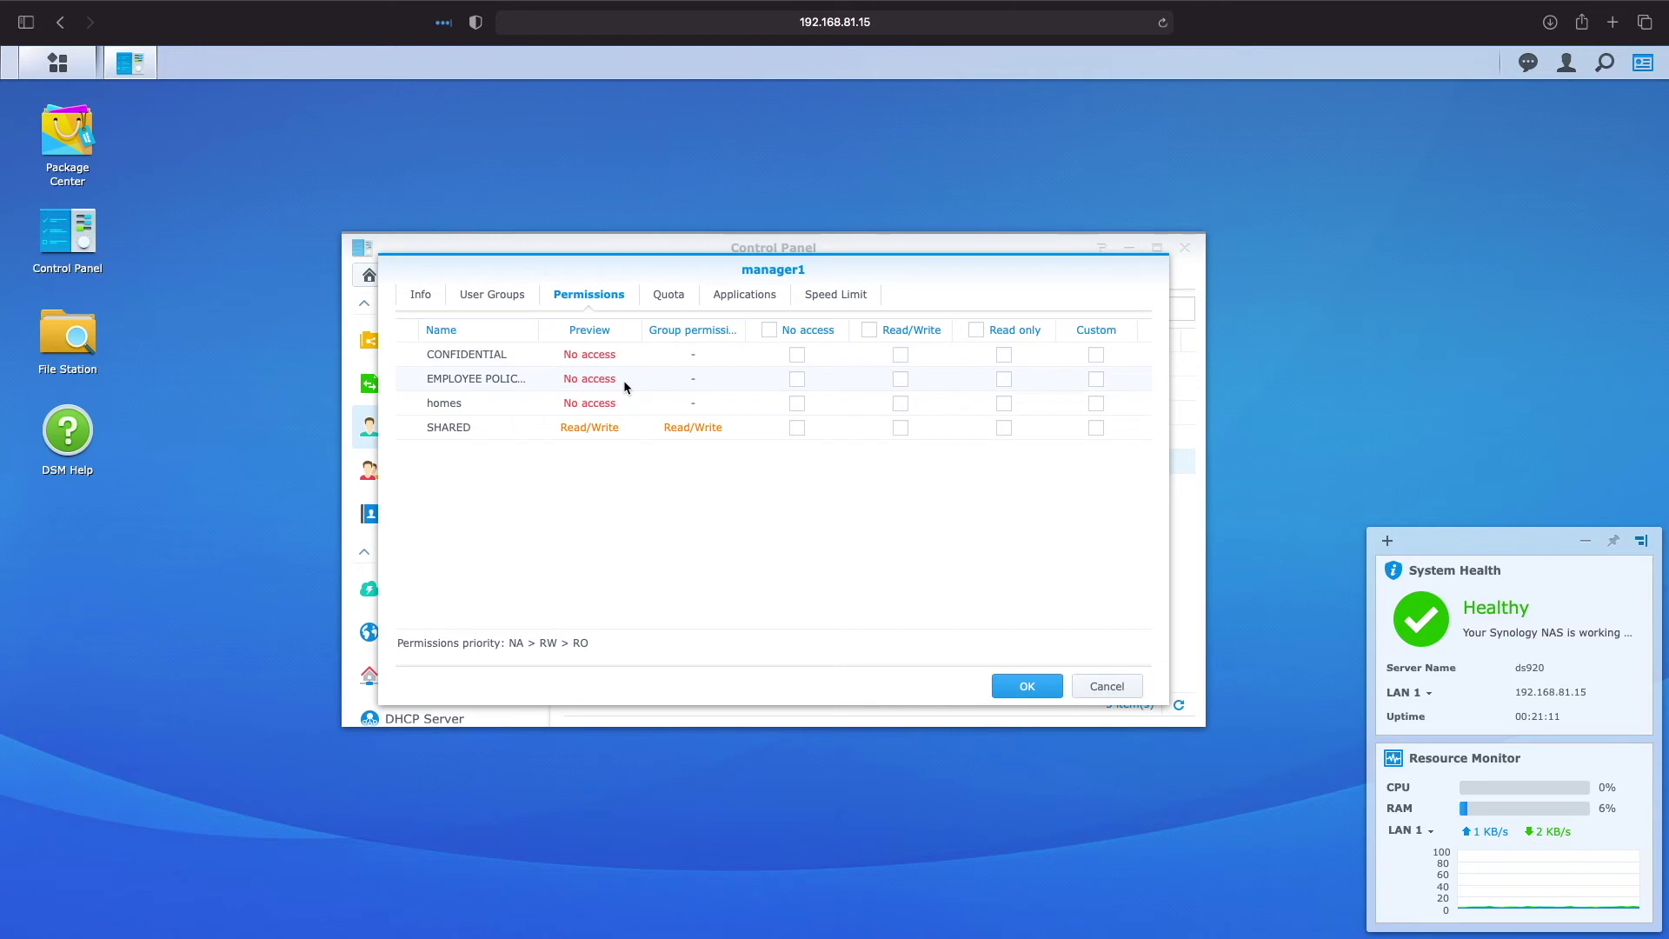
pyautogui.click(475, 296)
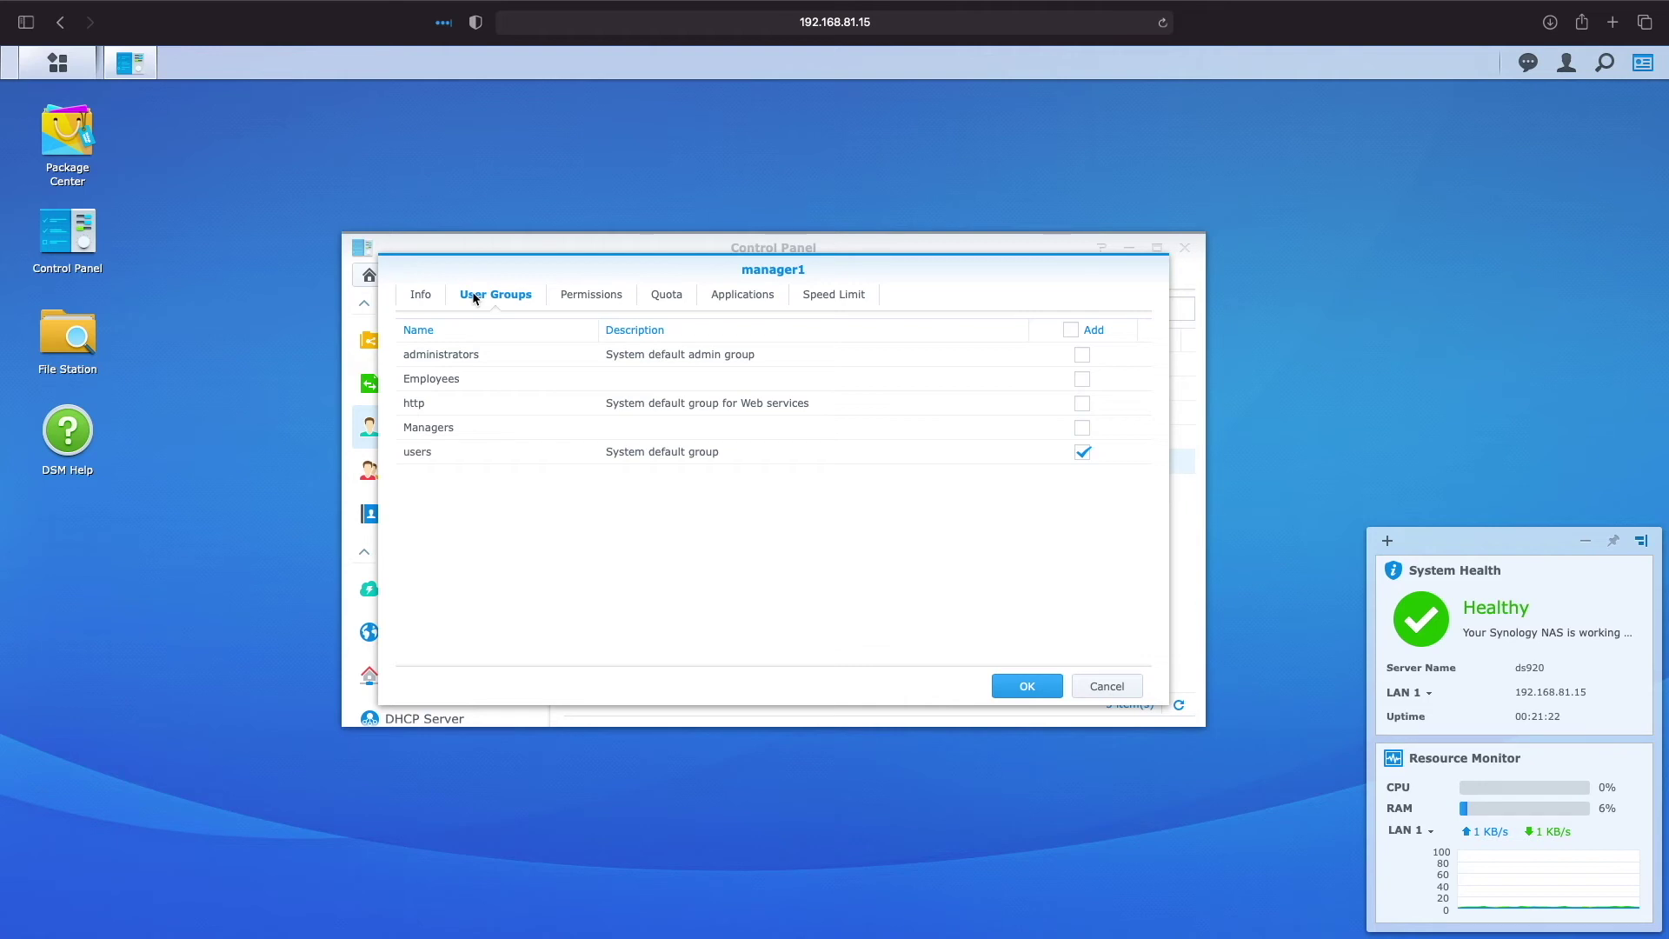
pyautogui.click(1082, 427)
# Save manager1's Managers membership and confirm its inherited Read/Write folder permissions.
pyautogui.click(1026, 686)
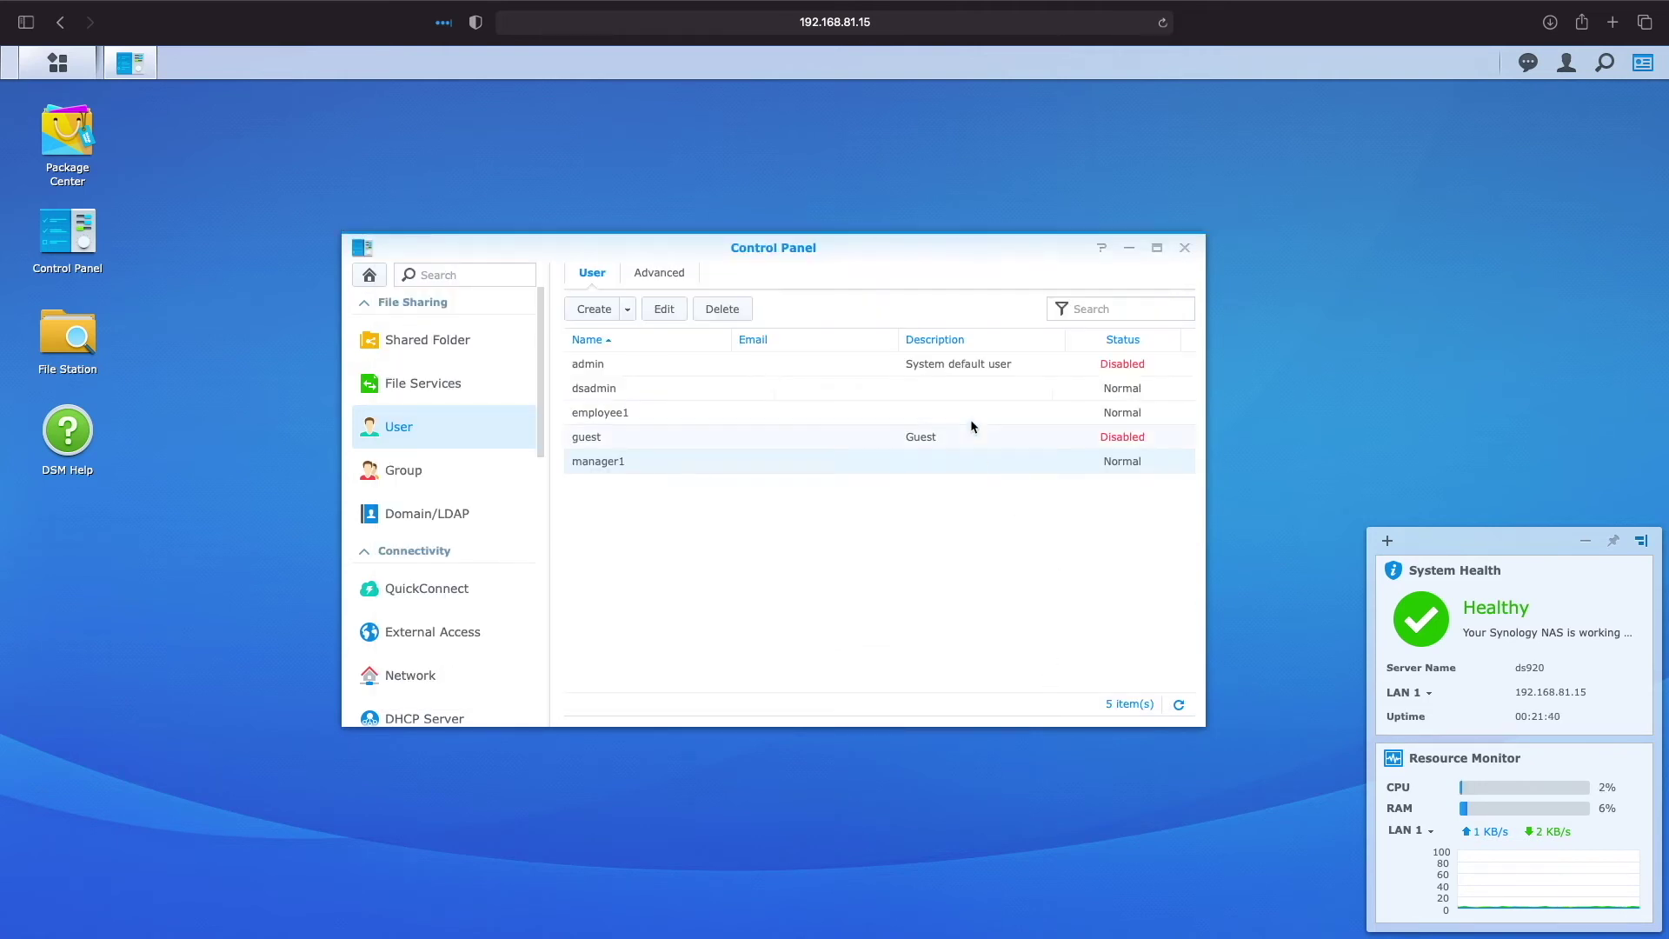
pyautogui.click(666, 309)
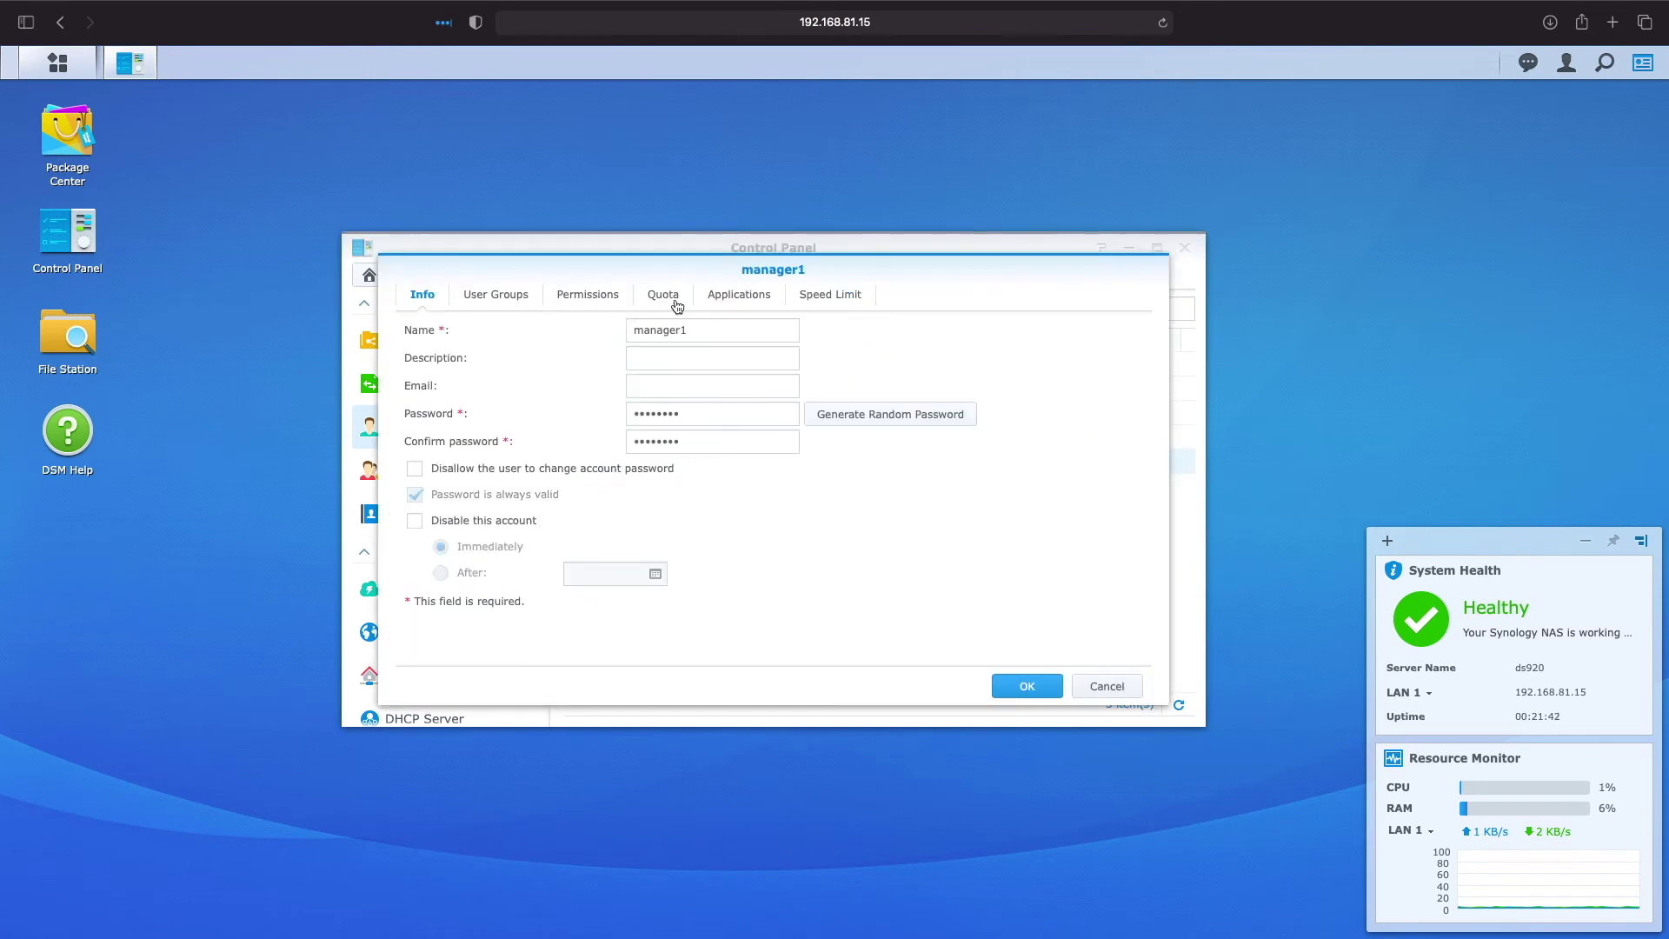
pyautogui.click(593, 296)
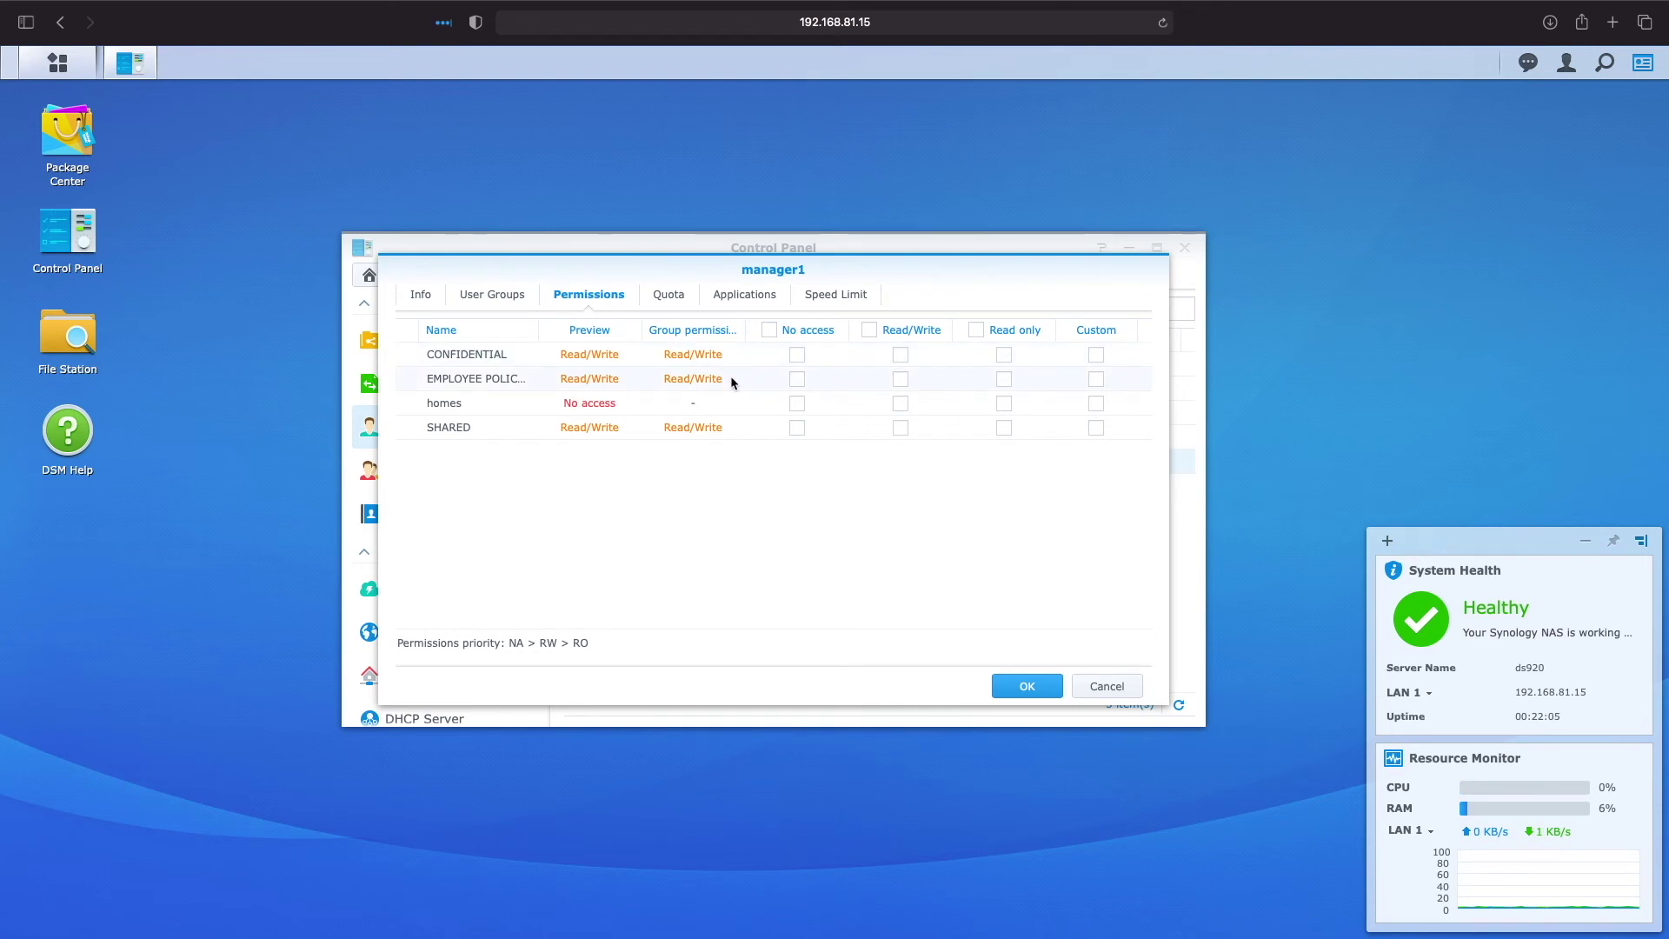
pyautogui.click(1025, 686)
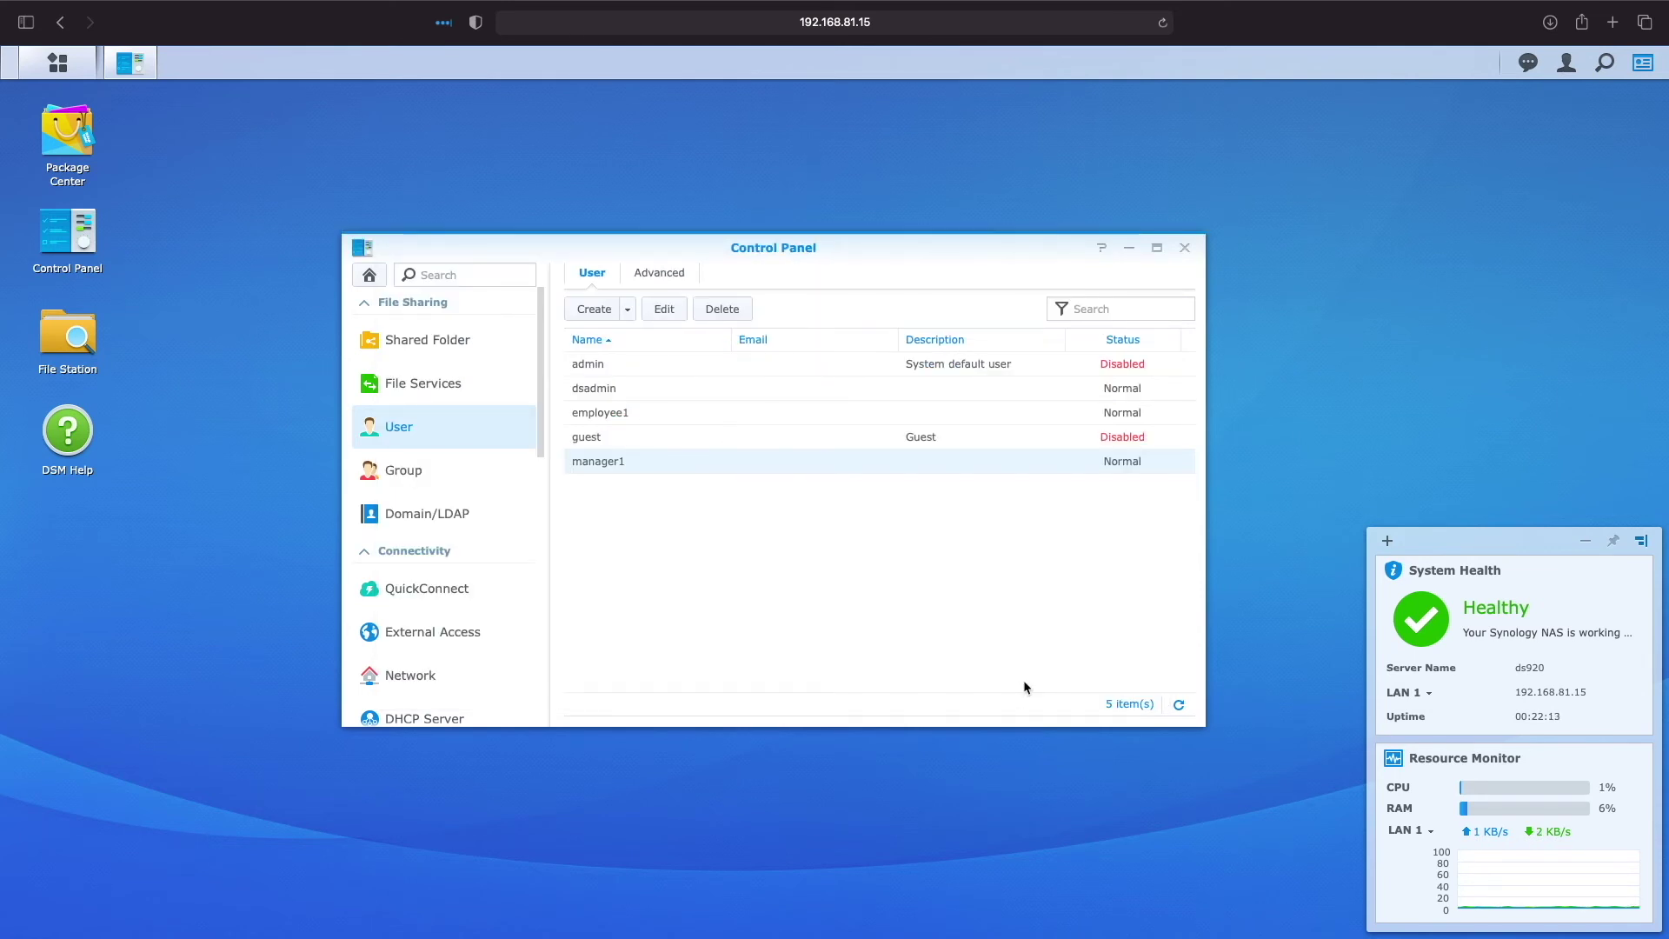
pyautogui.click(635, 413)
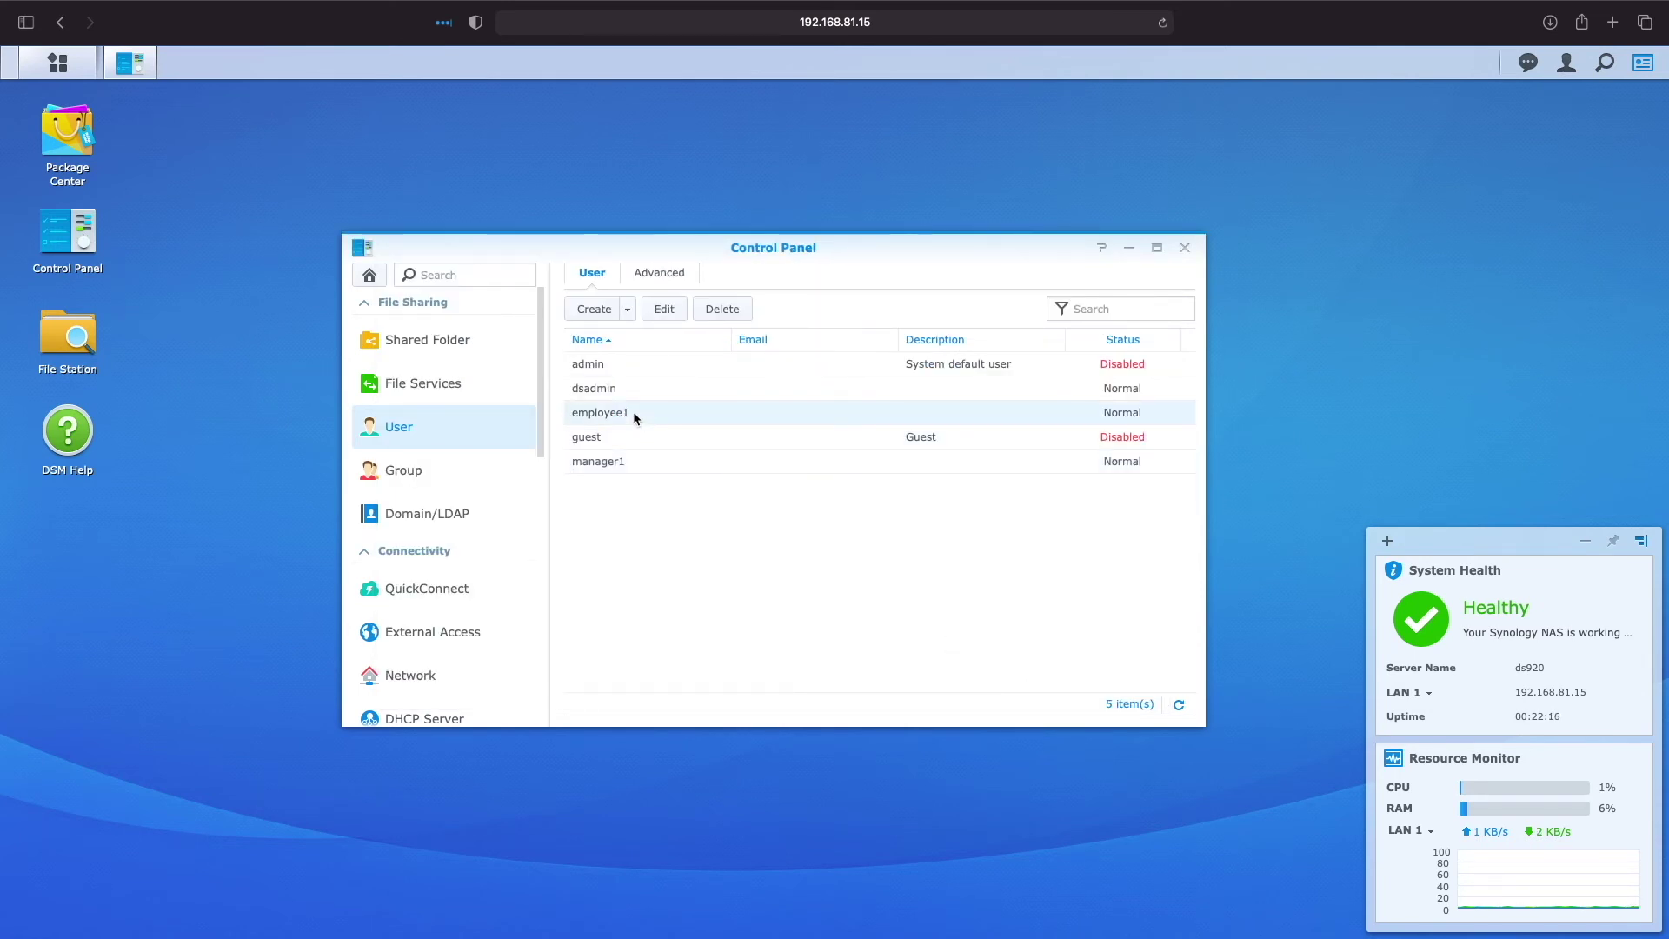
# Add employee1 to the Employees group and save.
pyautogui.click(663, 310)
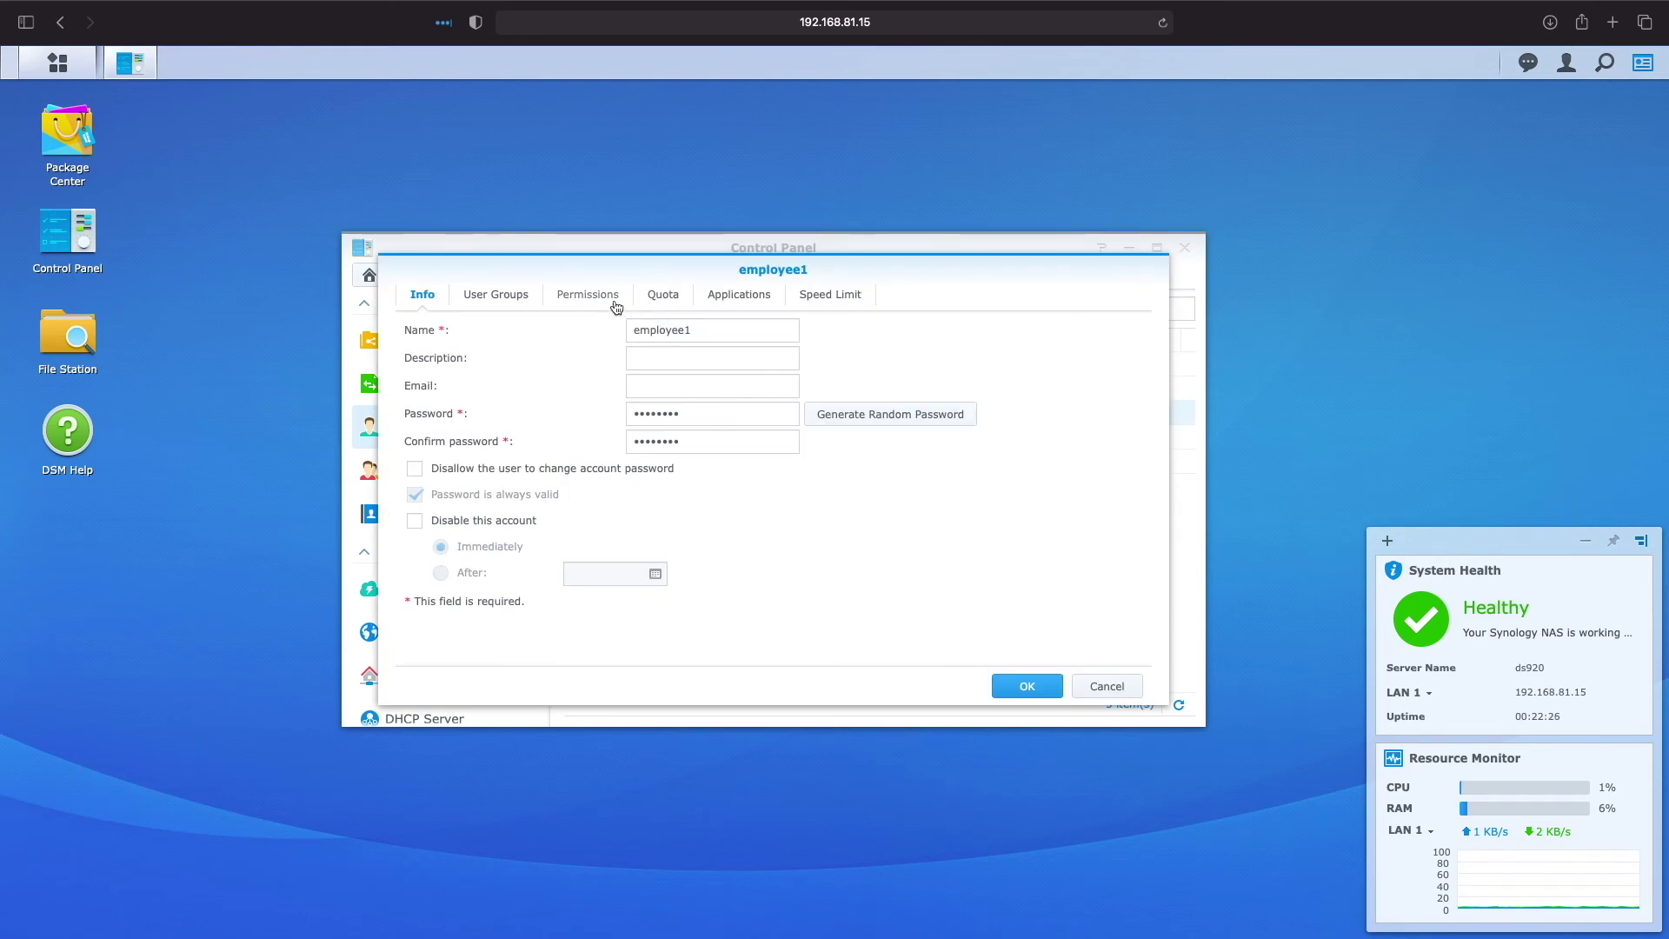
pyautogui.click(522, 297)
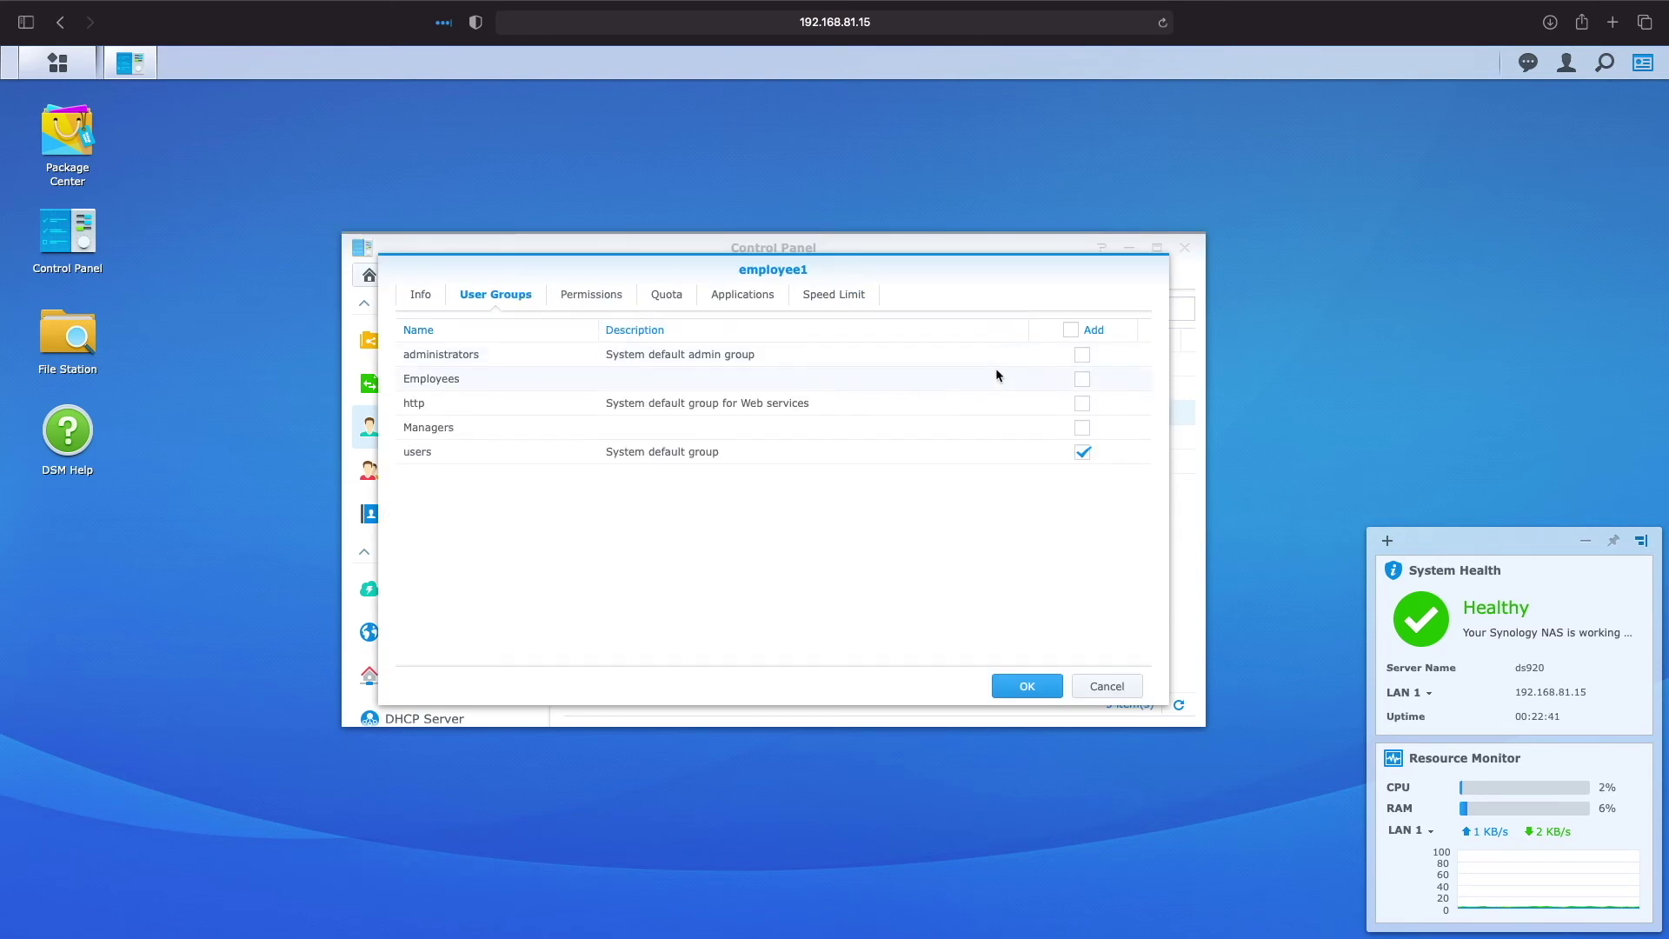
pyautogui.click(1083, 379)
pyautogui.click(1024, 686)
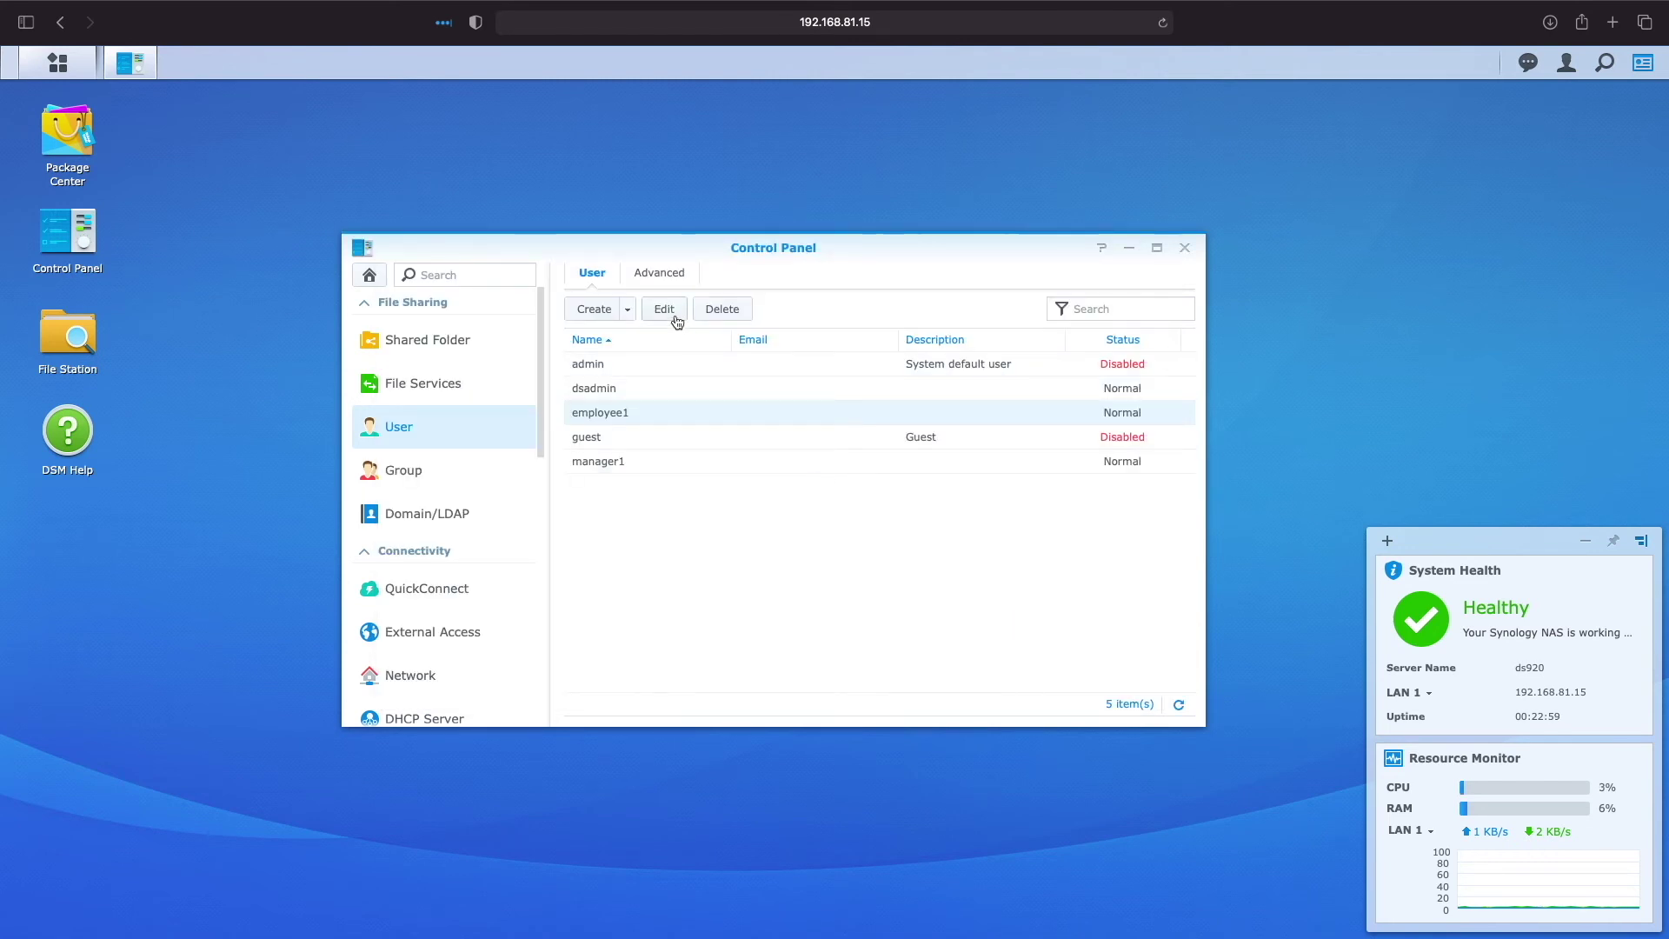
# Clear employee1's own No access on CONFIDENTIAL and Read only on EMPLOYEE POLICIES.
pyautogui.click(671, 310)
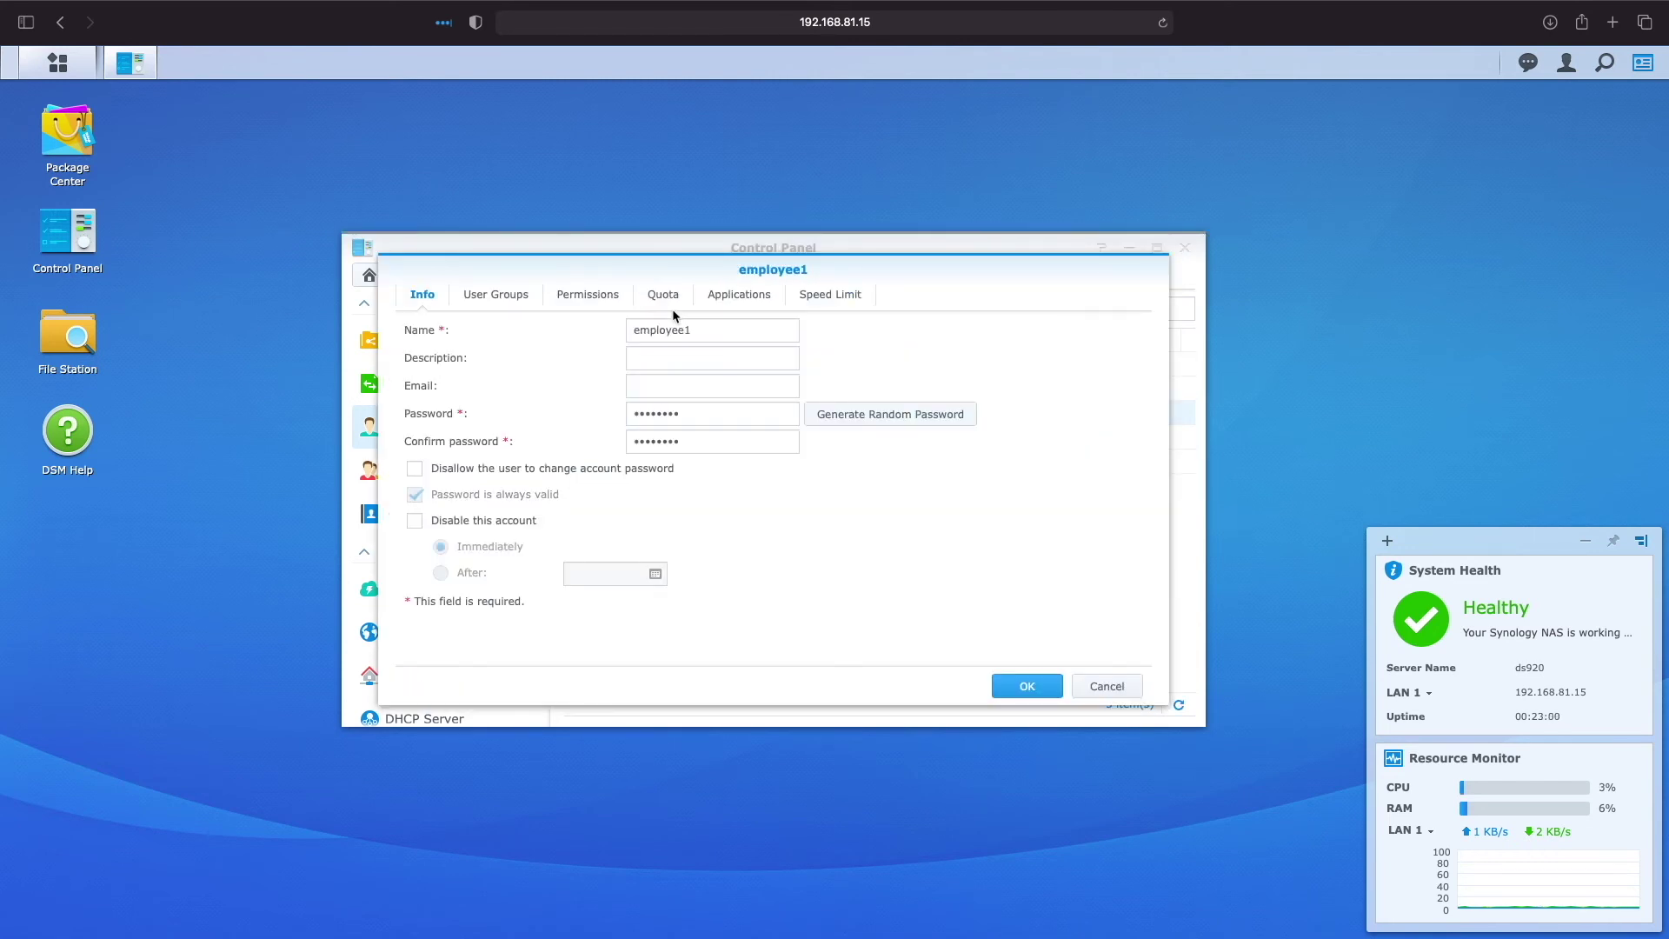
pyautogui.click(601, 299)
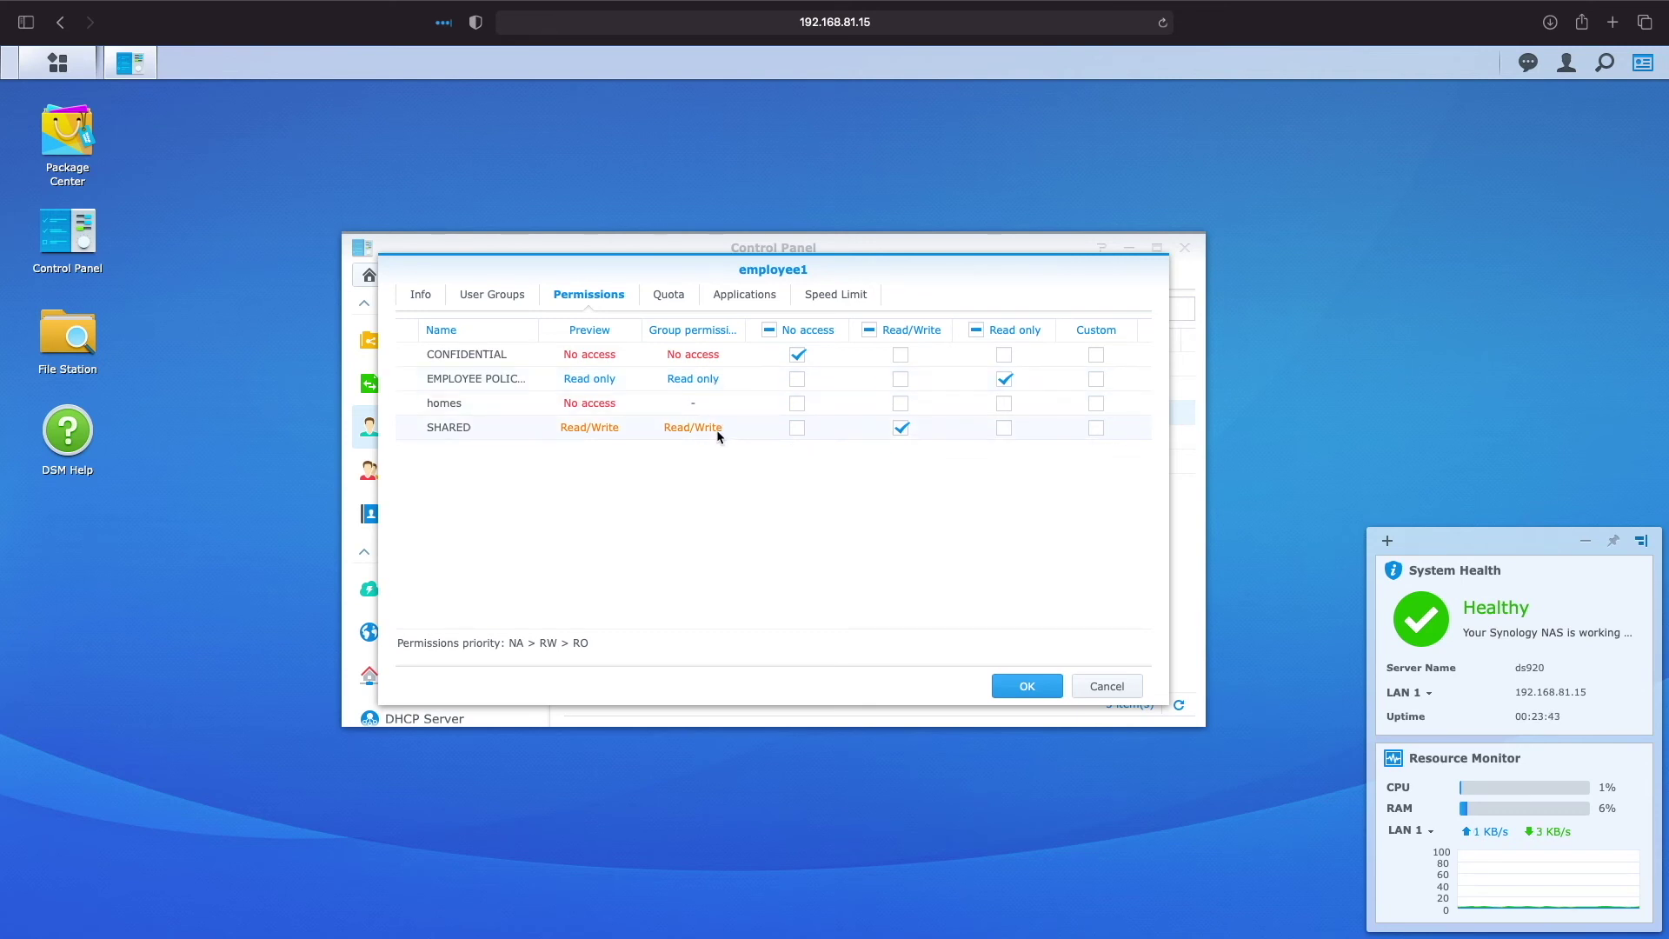
pyautogui.click(798, 356)
pyautogui.click(1000, 379)
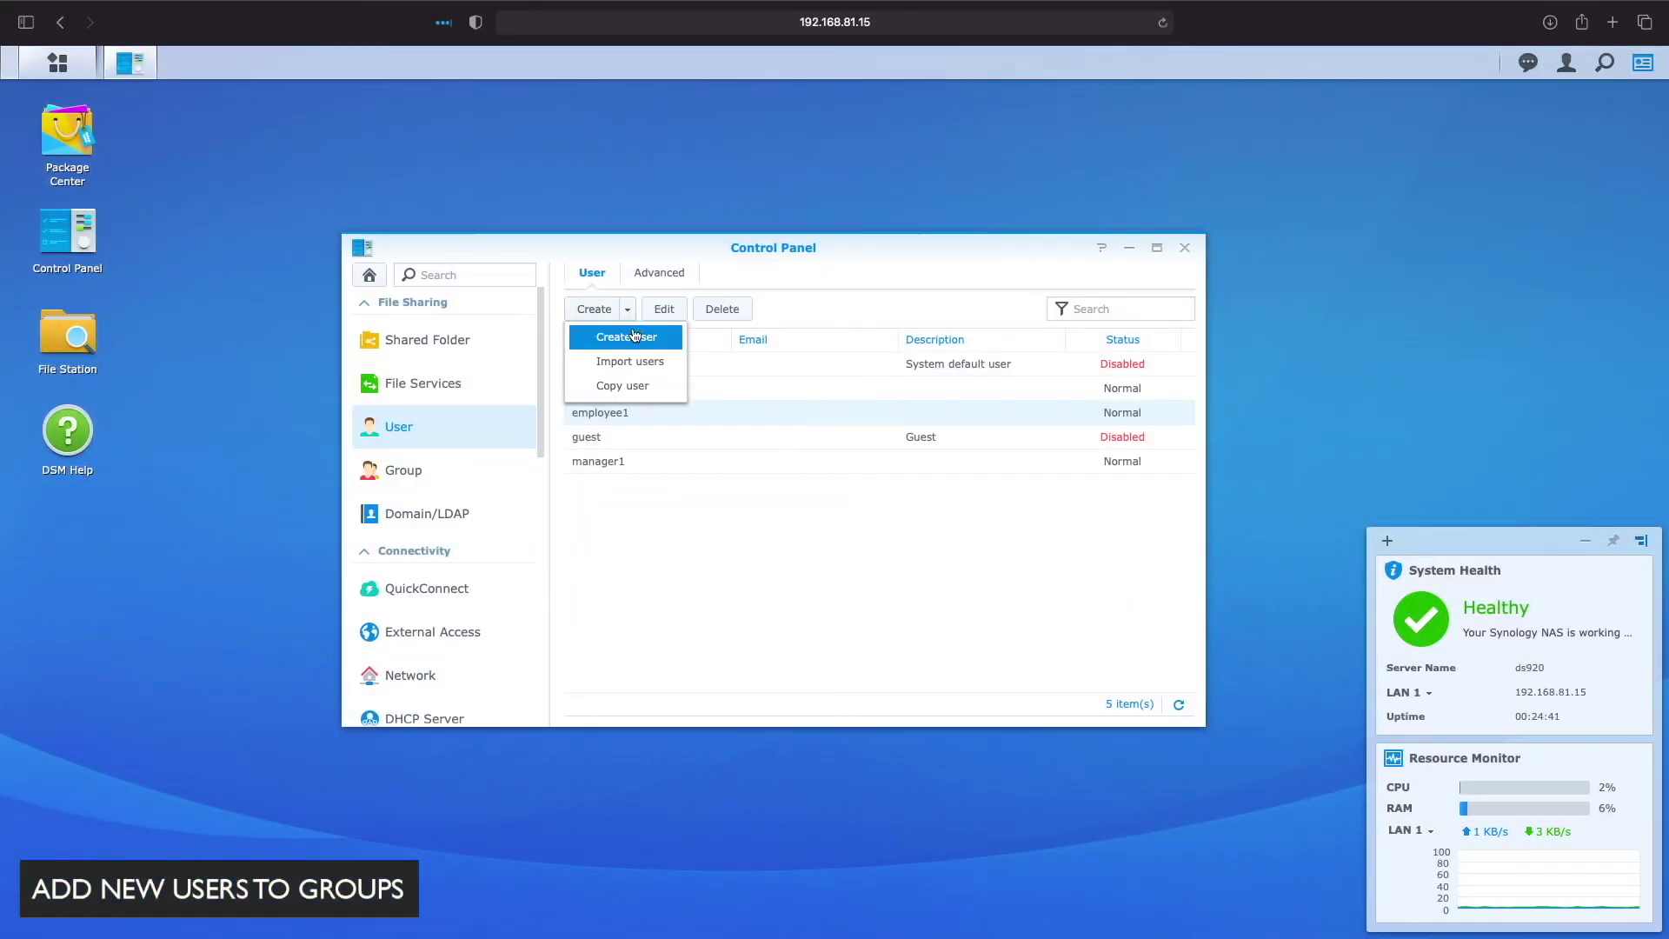
# Create user employee2 in the Employees group, keeping the inherited folder permissions and default settings.
pyautogui.click(634, 335)
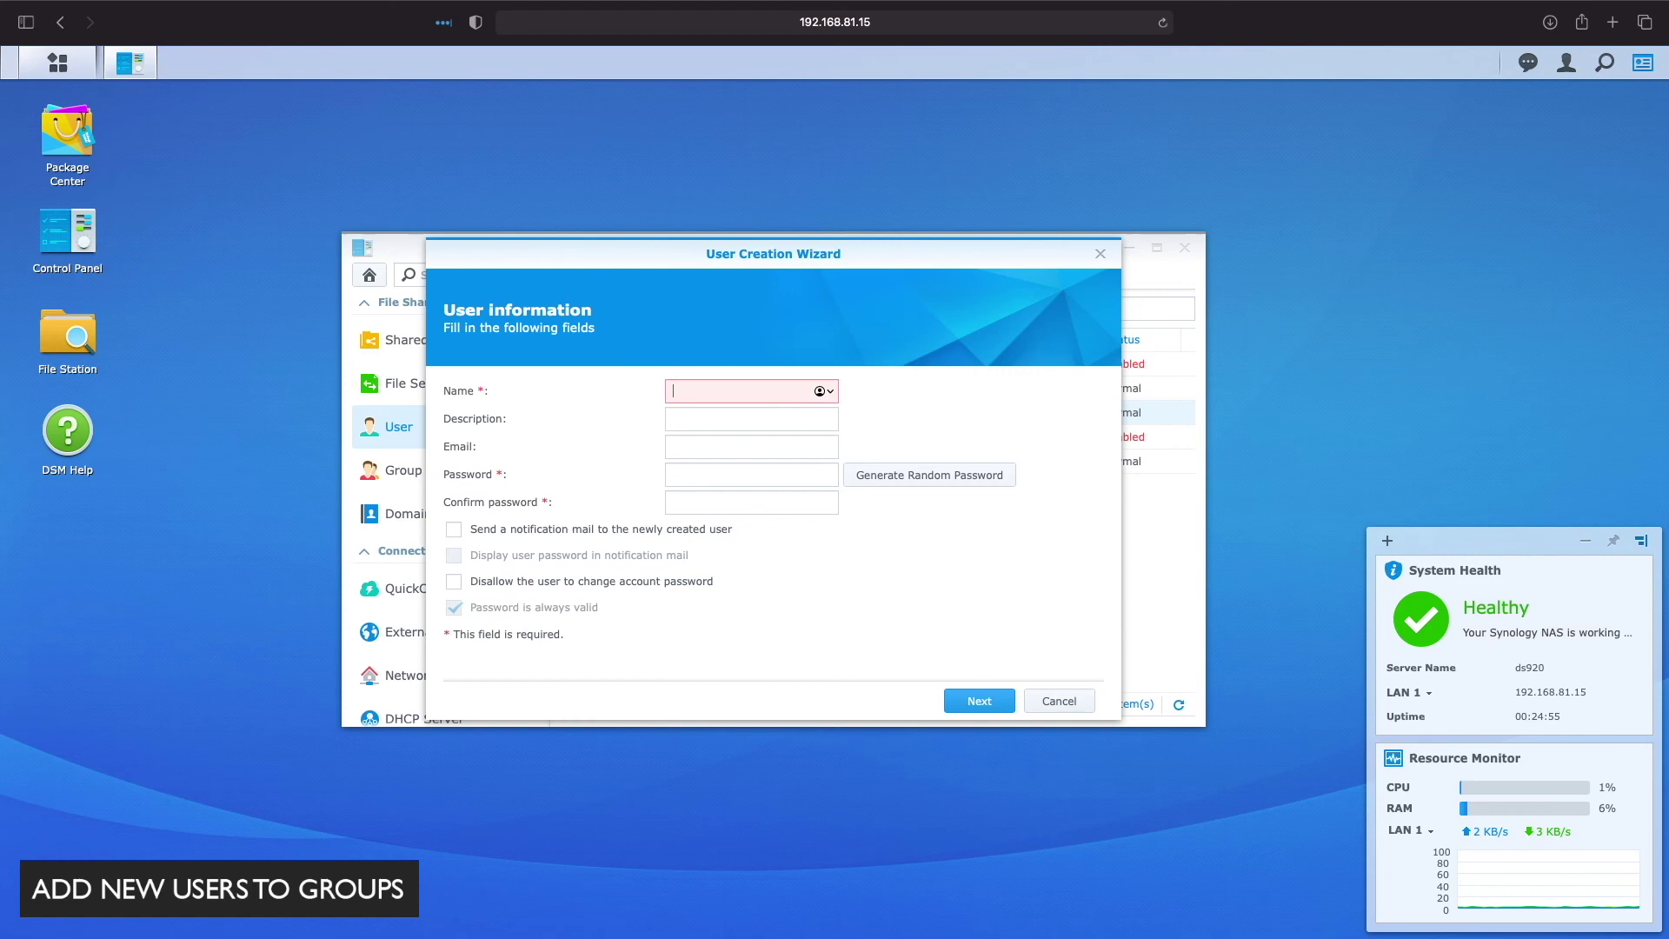
pyautogui.write('employee2')
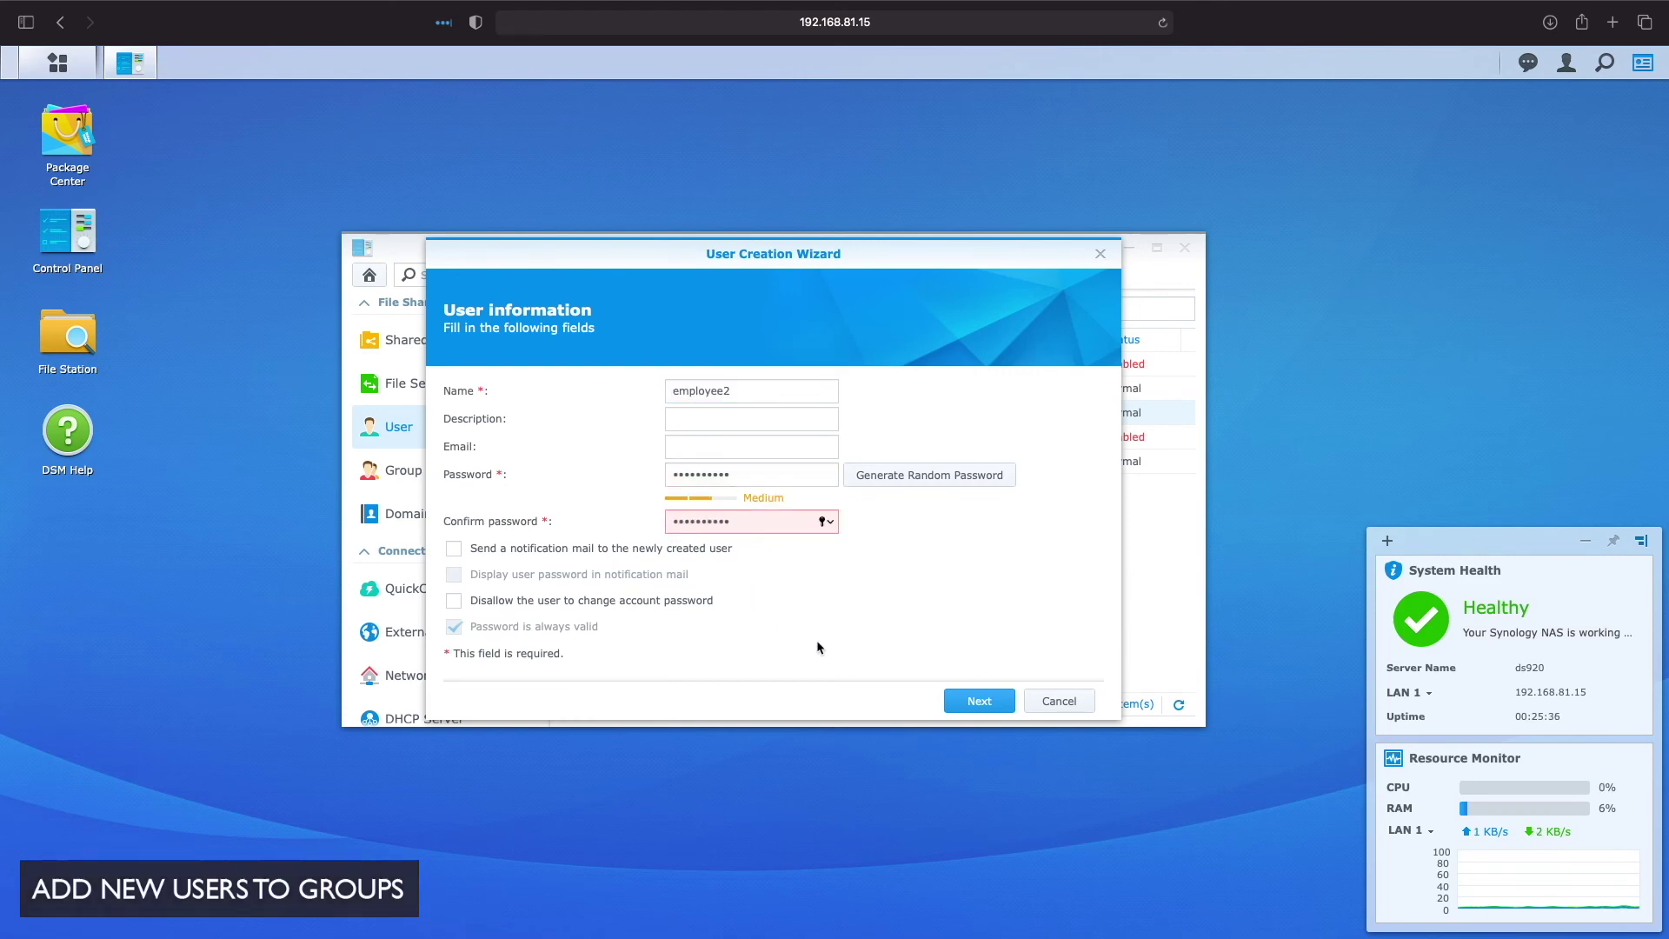
pyautogui.click(957, 706)
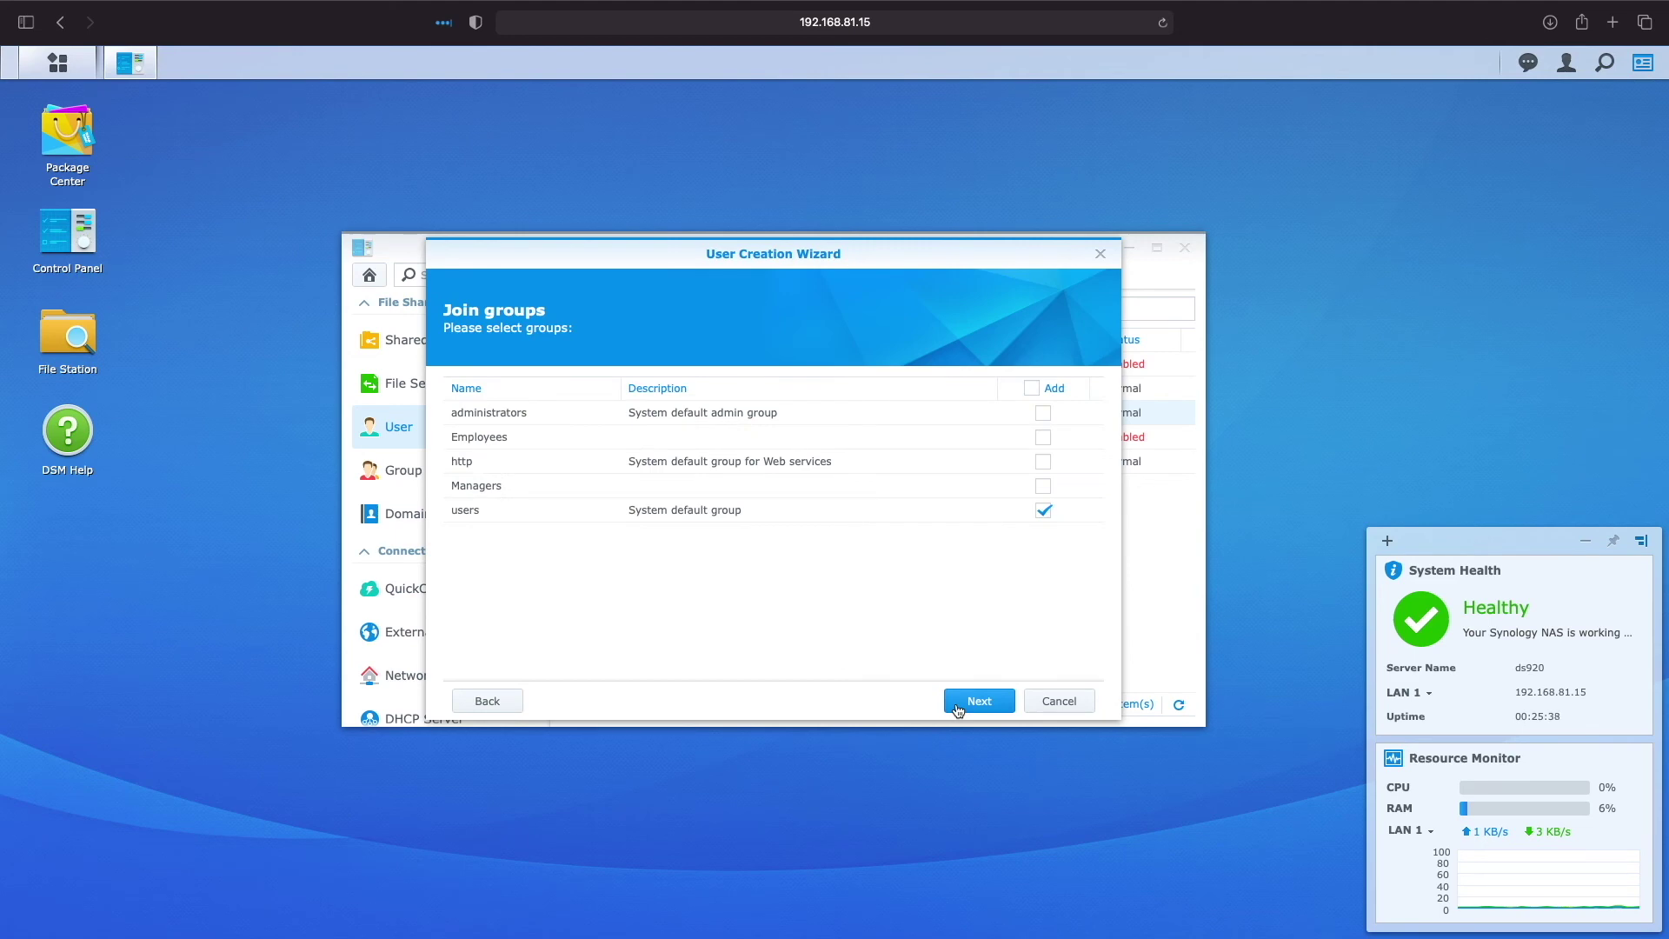
pyautogui.click(1043, 437)
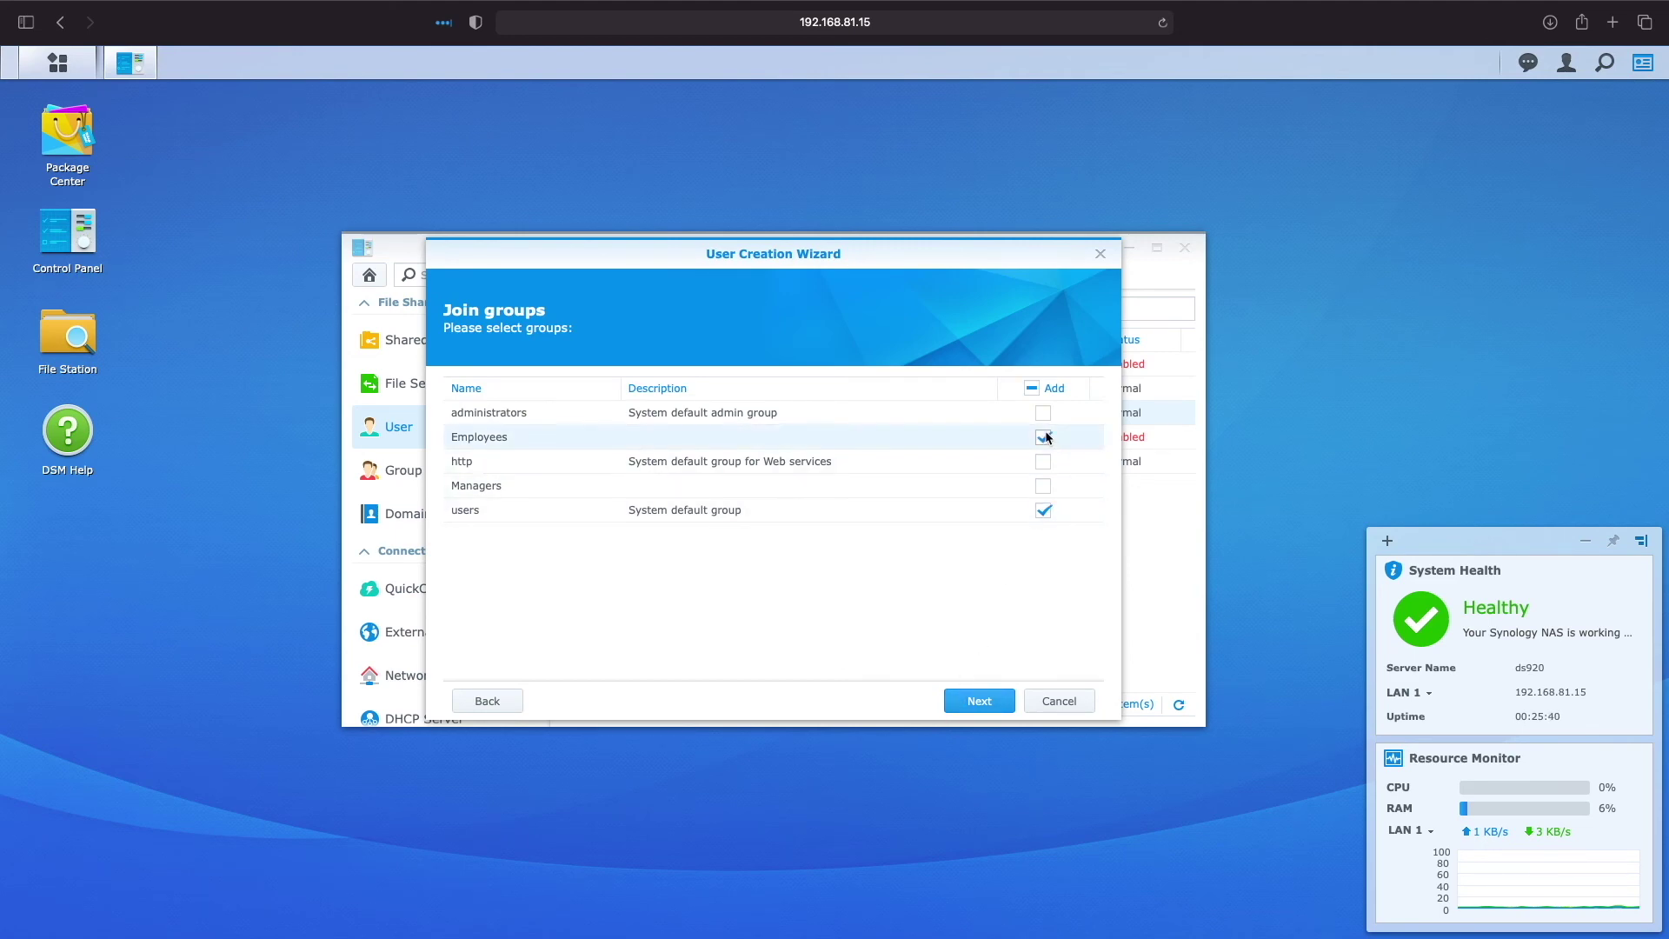
pyautogui.click(962, 701)
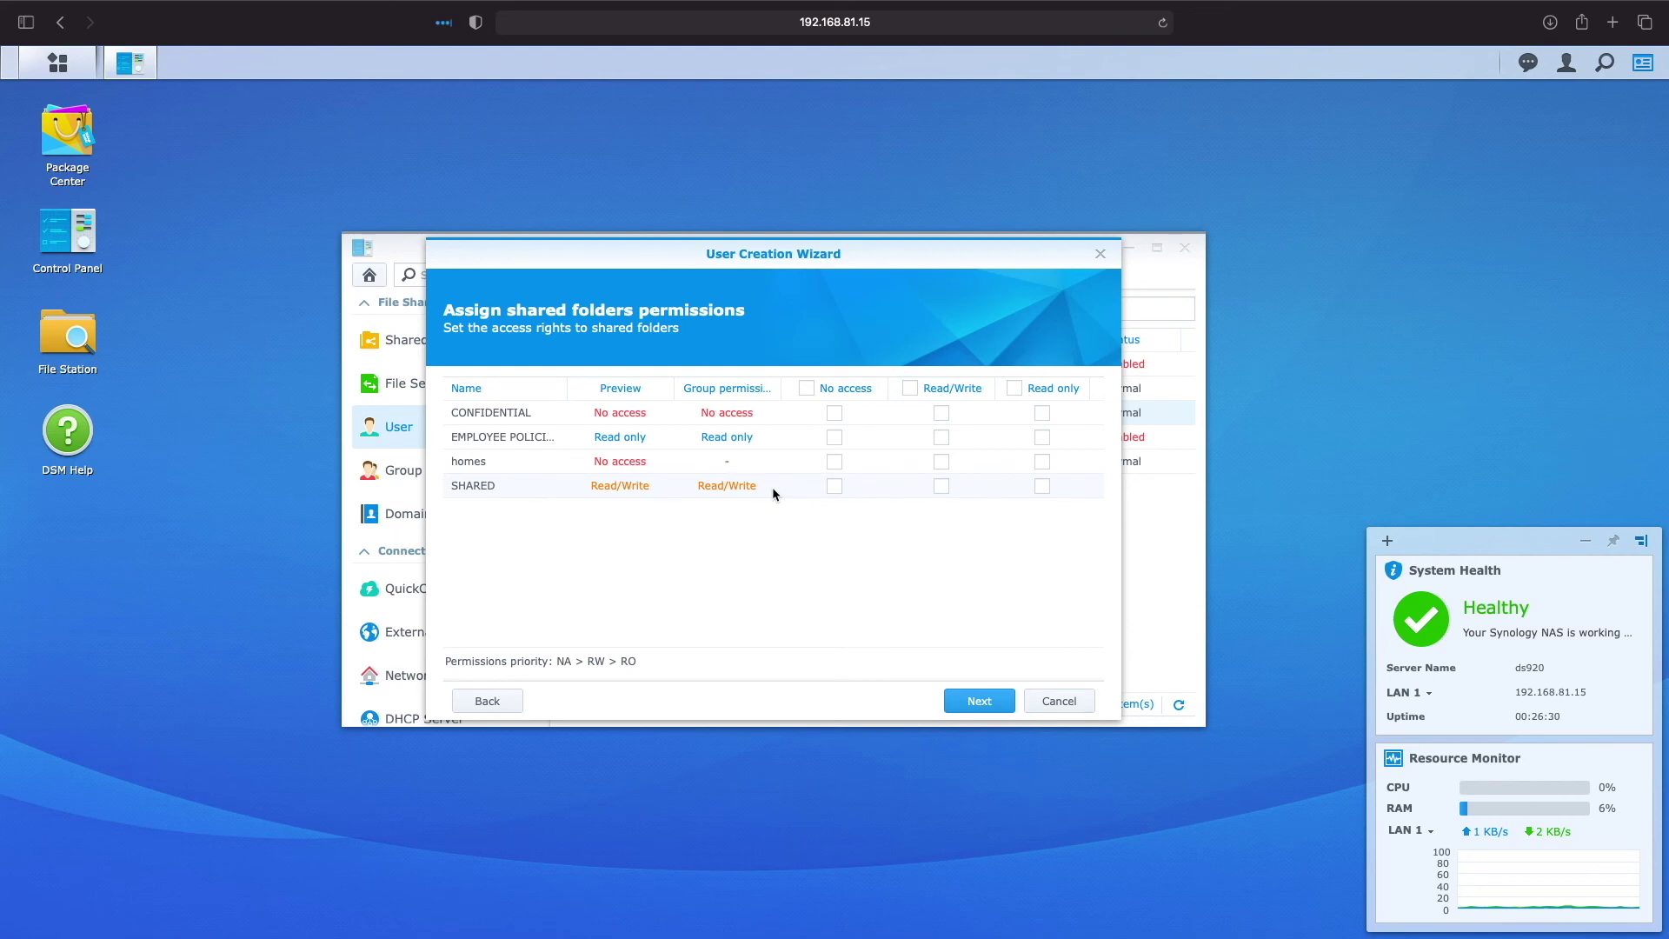
pyautogui.click(961, 701)
pyautogui.click(961, 700)
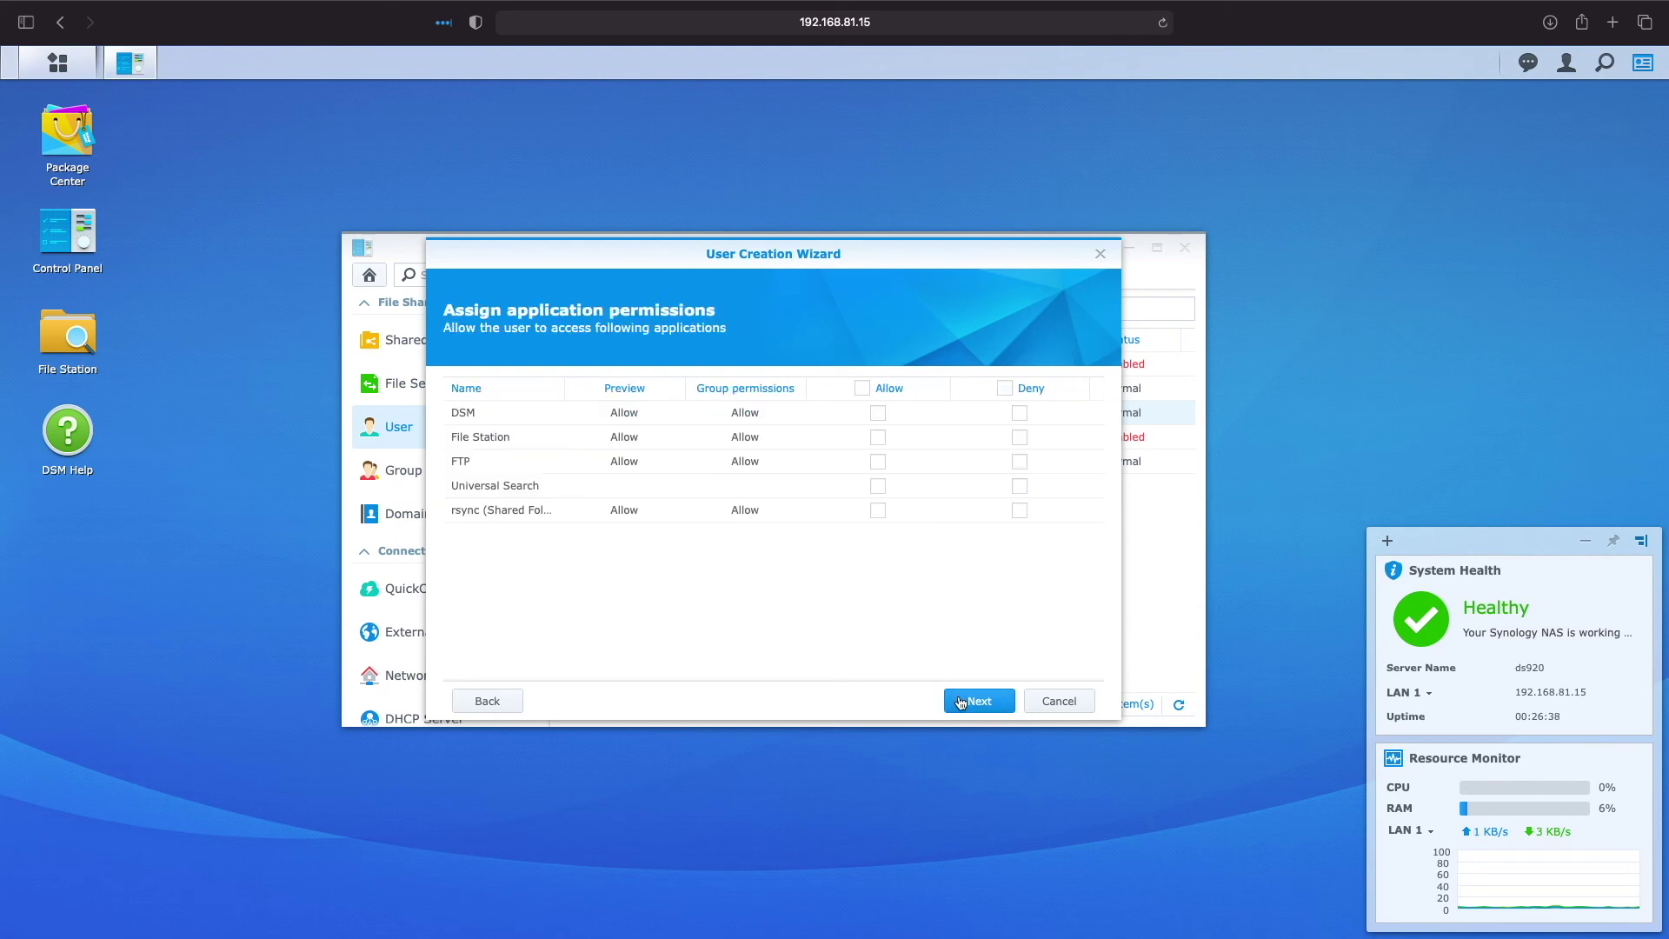
pyautogui.click(962, 701)
pyautogui.click(961, 701)
pyautogui.click(962, 700)
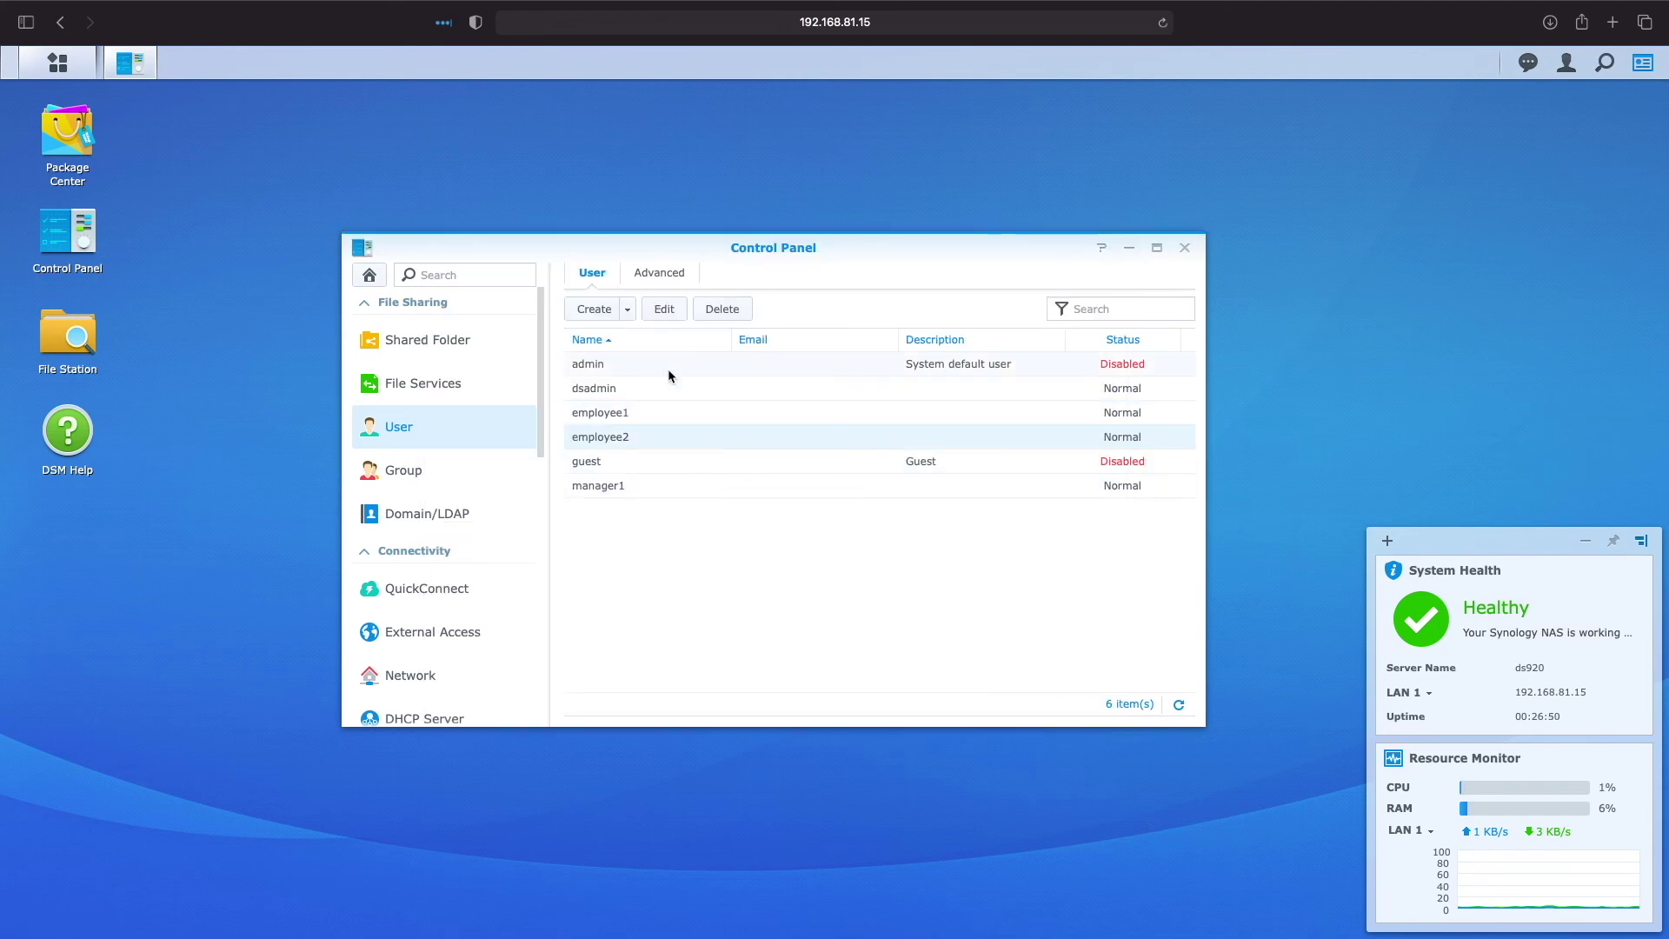
# Open employee2's Permissions tab to confirm no access to CONFIDENTIAL and read-only EMPLOYEE POLICIES.
pyautogui.click(663, 309)
pyautogui.click(606, 295)
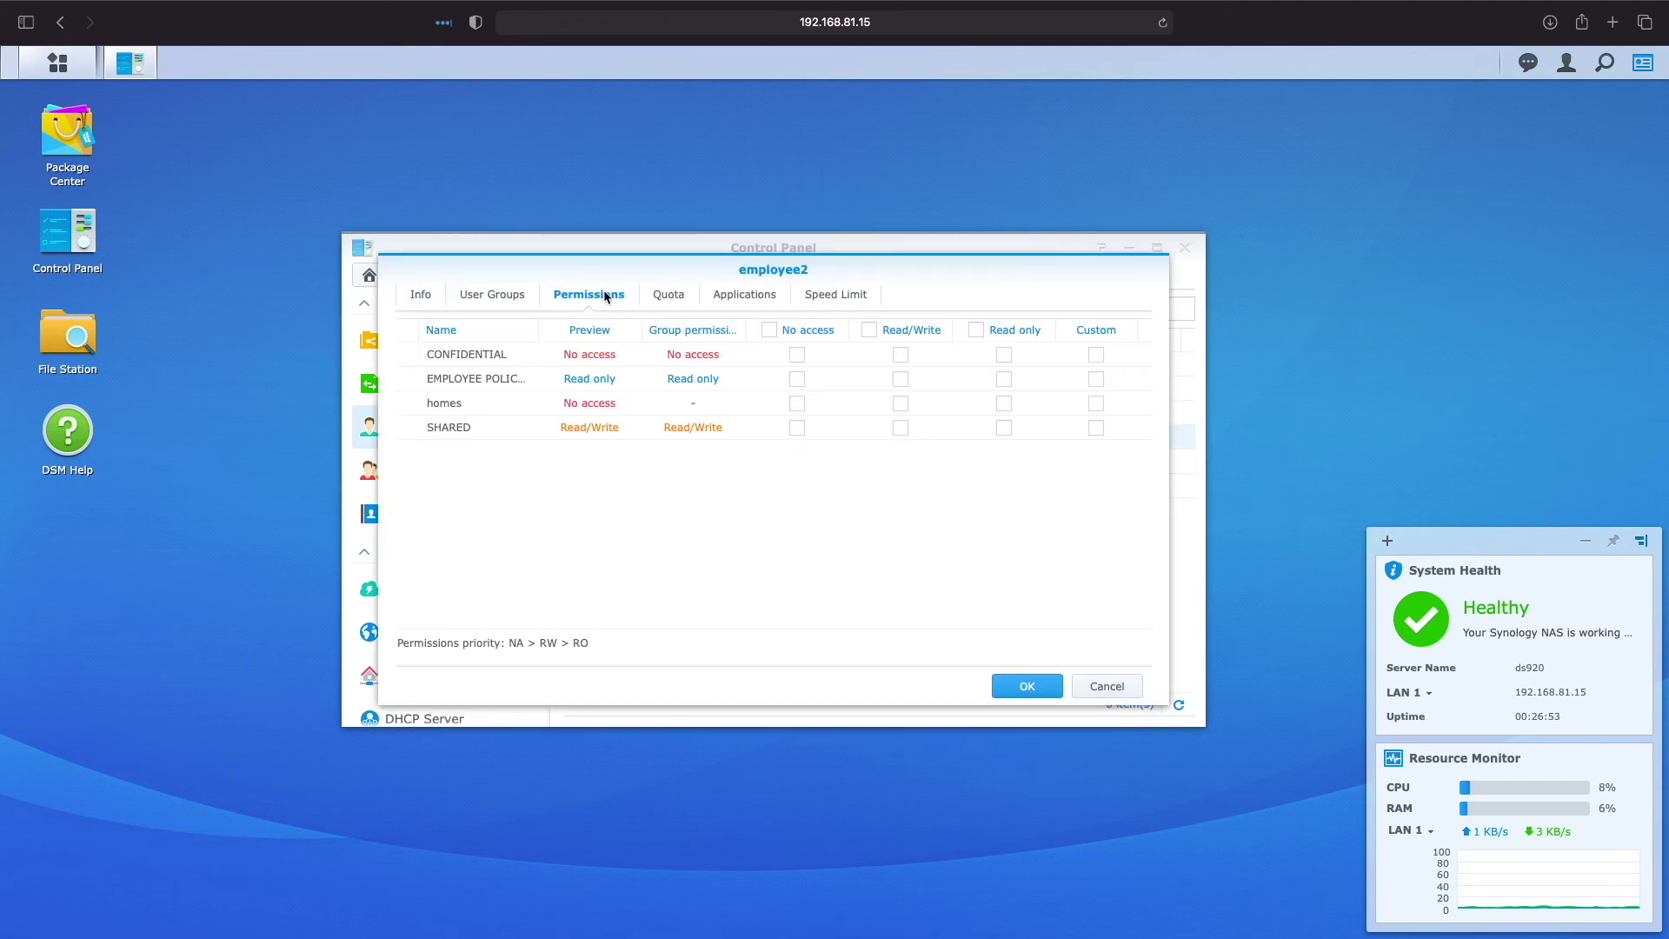